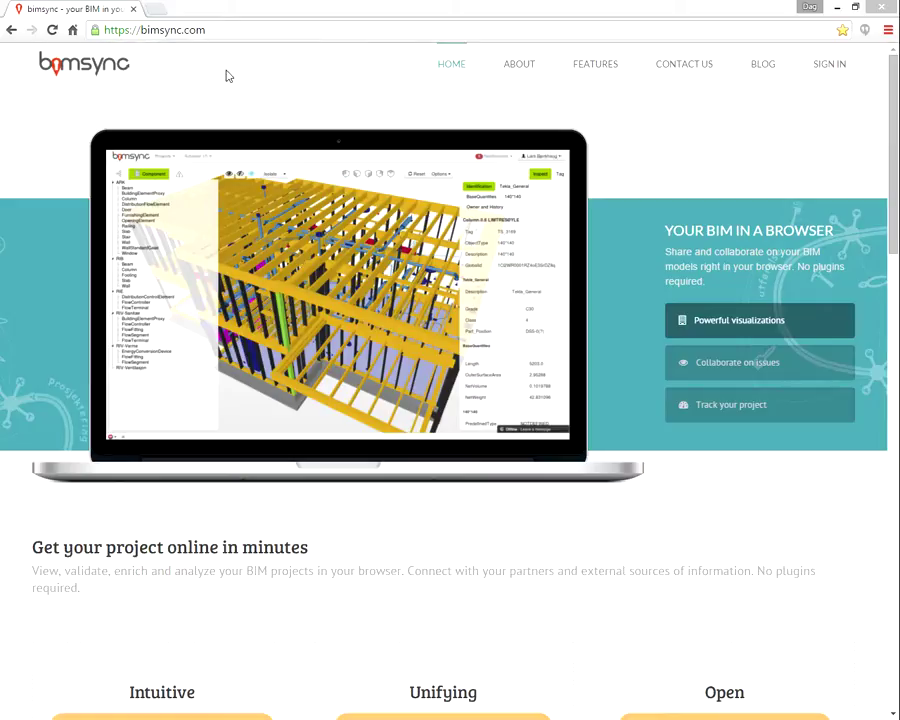
Go to the trial sign-up page at bimsync.com/signup/trial
{"action": "key", "text": "alt+Tab"}
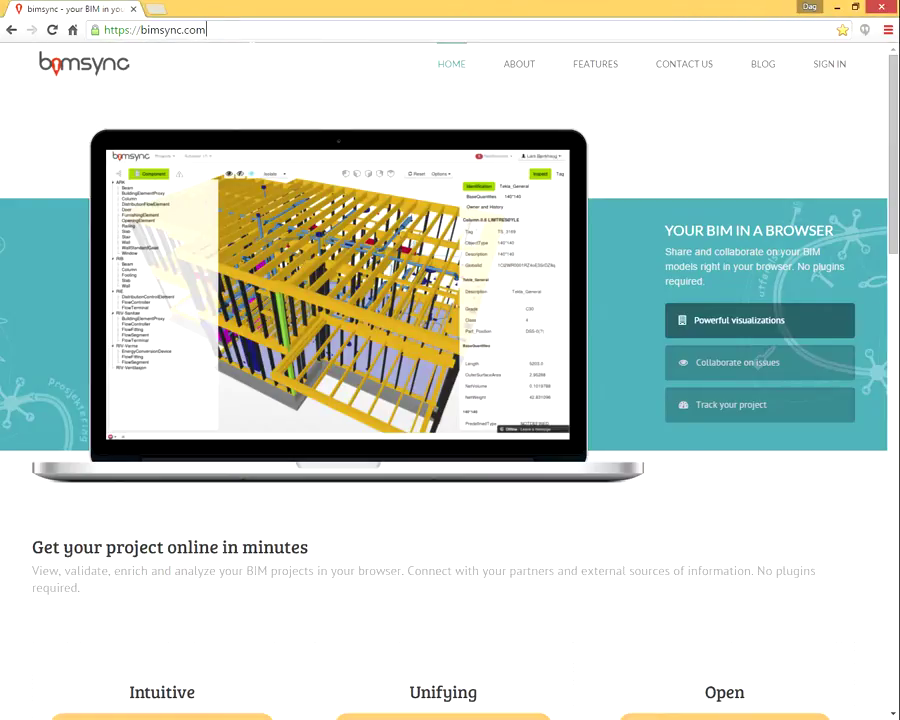
{"action": "type", "text": "/sin"}
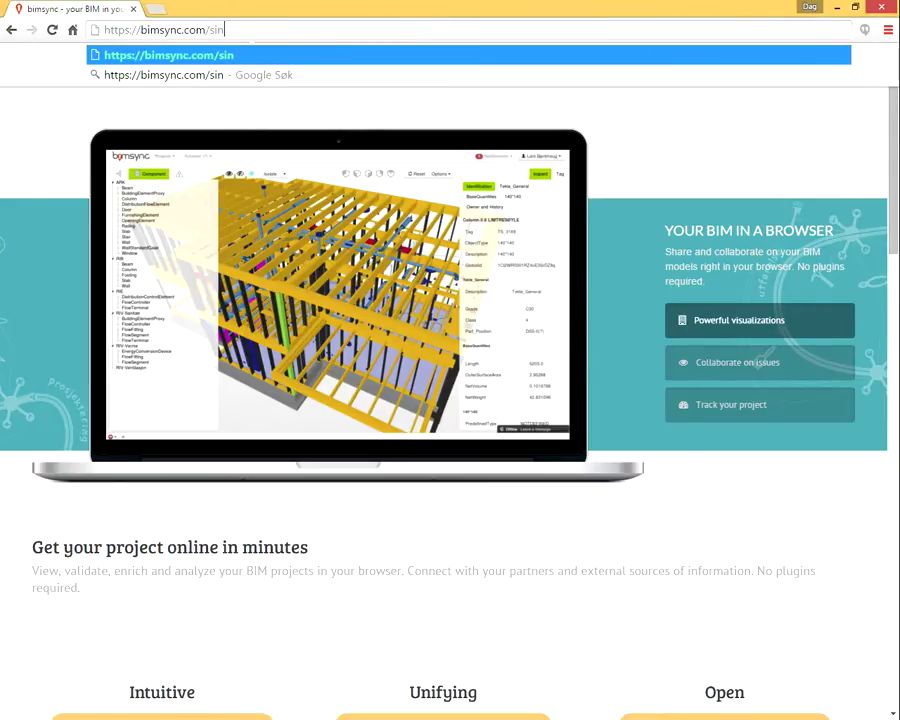
{"action": "type", "text": "g"}
{"action": "key", "text": "End"}
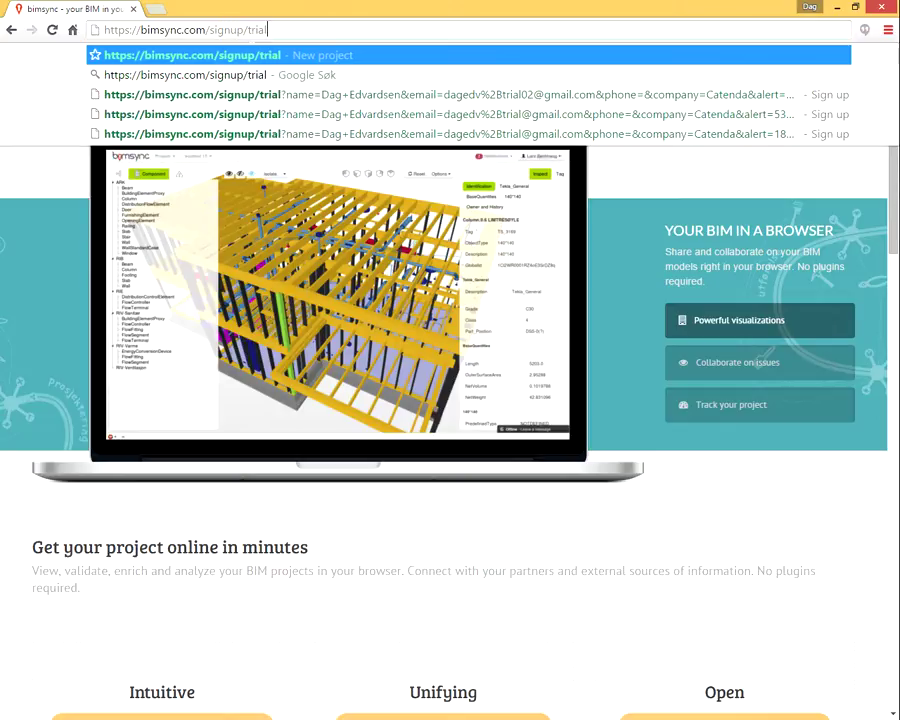
{"action": "key", "text": "Return"}
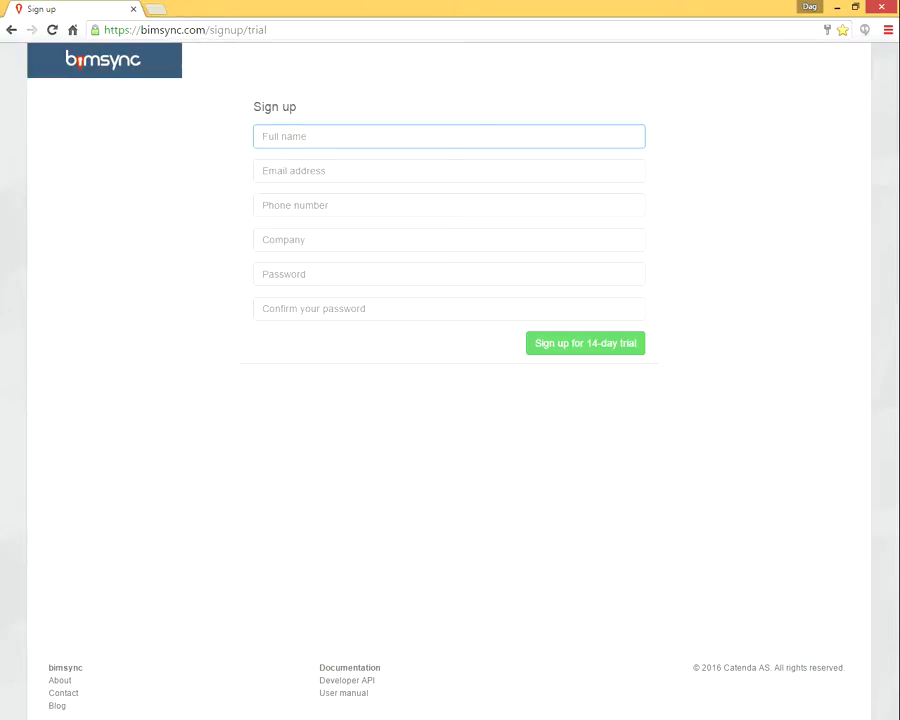
Enter the user's full name and e-mail address in the sign-up form
{"action": "key", "text": "Tab"}
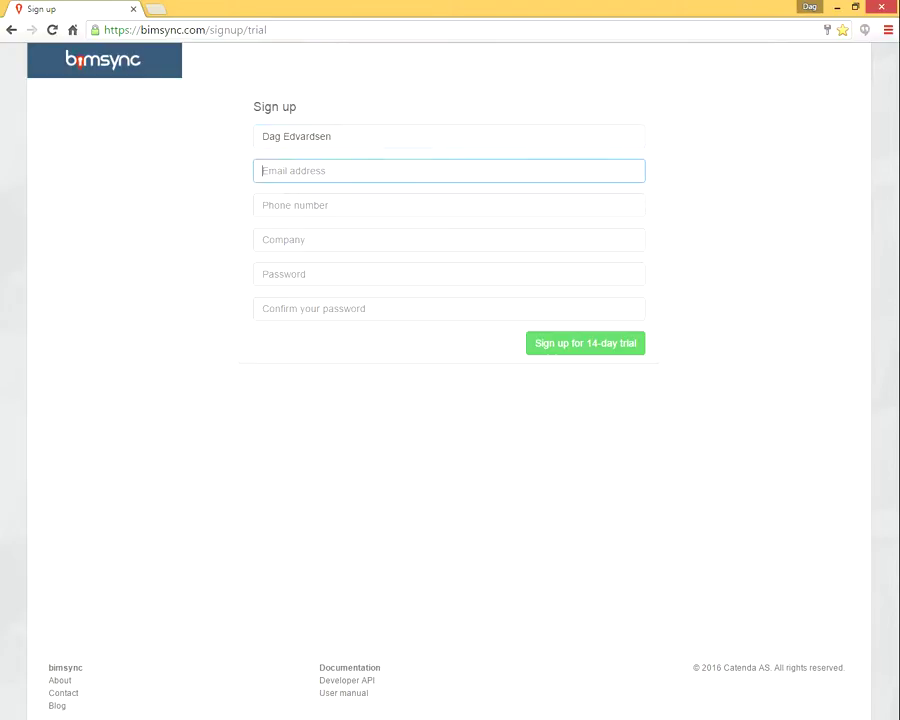
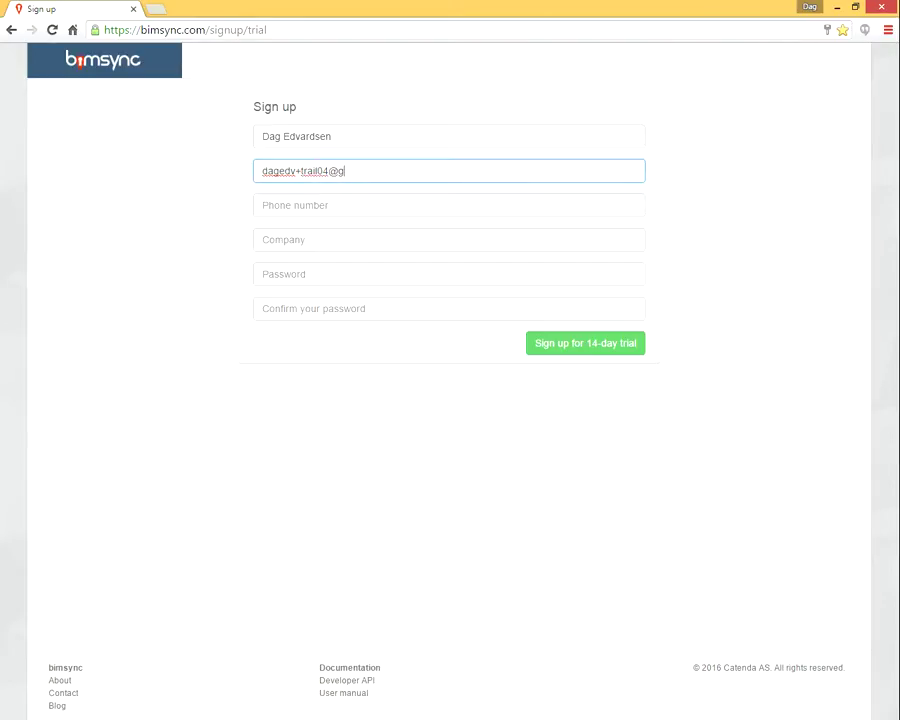
Set the company to Catenda and enter the password in both password fields
{"action": "key", "text": "Tab"}
{"action": "key", "text": "Tab"}
{"action": "type", "text": "Carte"}
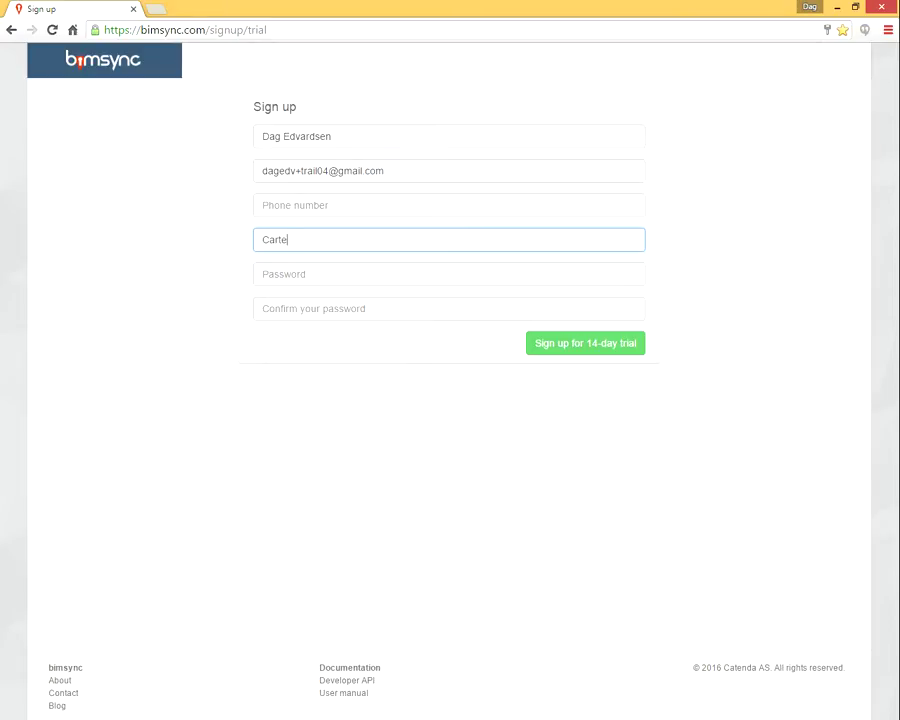
{"action": "key", "text": "BackSpace"}
{"action": "key", "text": "BackSpace"}
{"action": "type", "text": "tenda"}
{"action": "key", "text": "Tab"}
{"action": "type", "text": "••"}
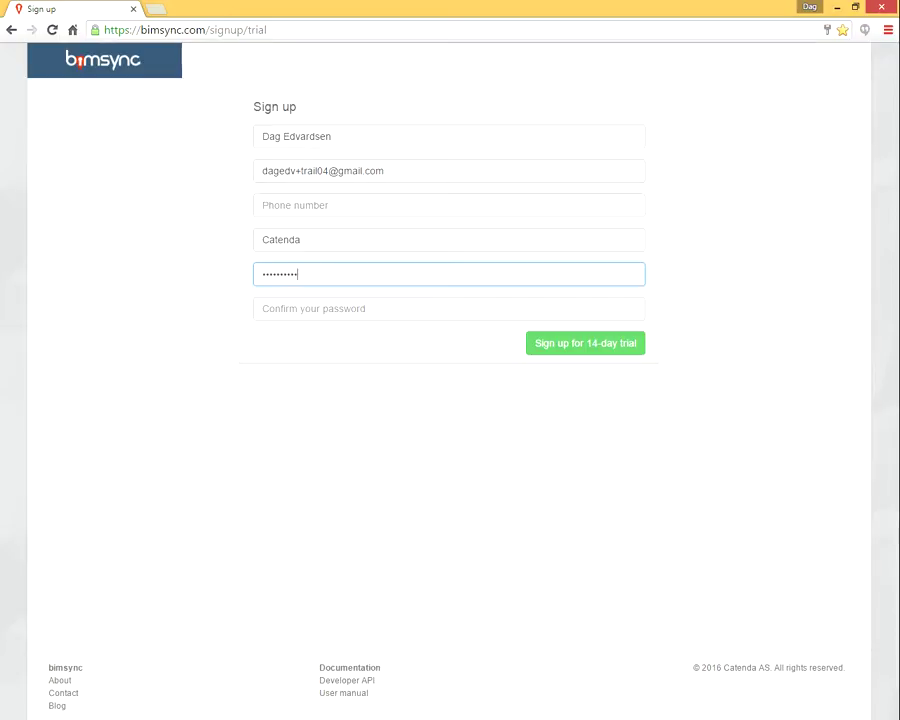
{"action": "left_click", "coordinate": [263, 308]}
{"action": "type", "text": "•"}
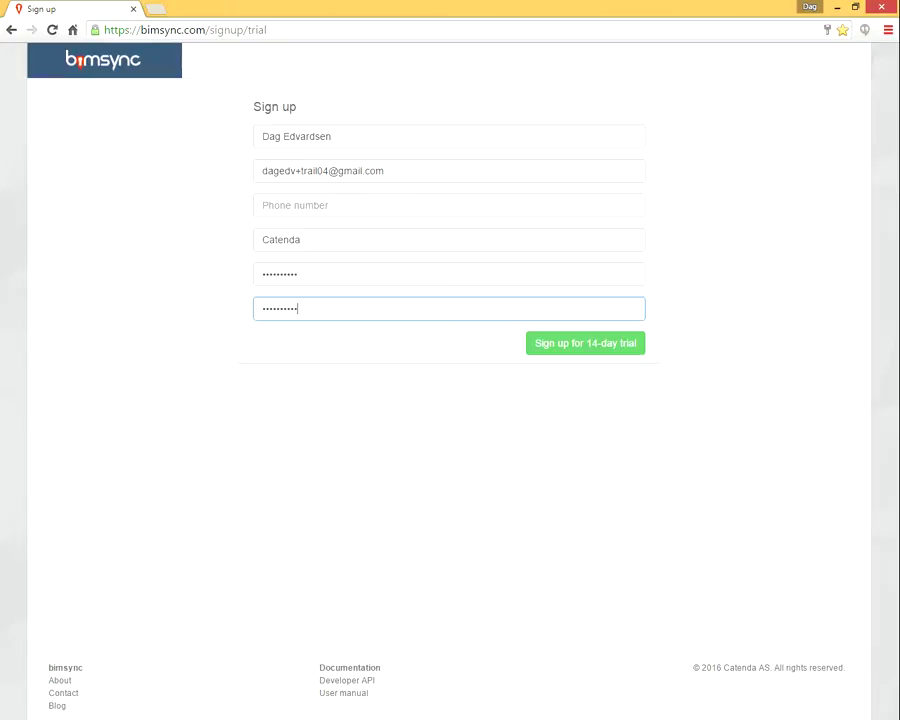
Submit the 14-day trial sign-up and create a project named SuperCoolProject
{"action": "left_click", "coordinate": [586, 345]}
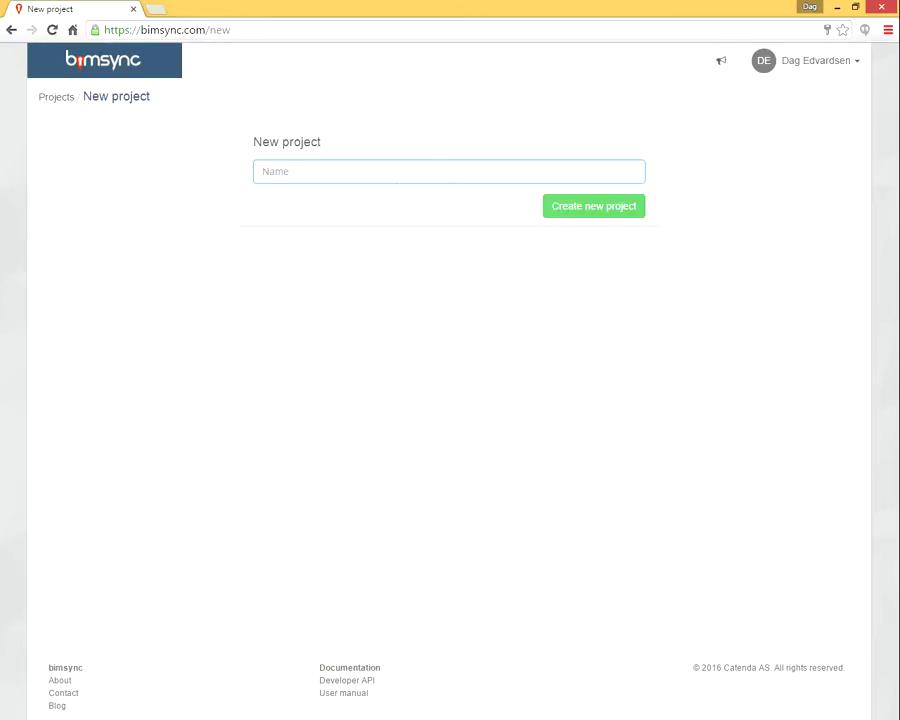
{"action": "type", "text": "SuperCoolProject"}
{"action": "left_click", "coordinate": [612, 205]}
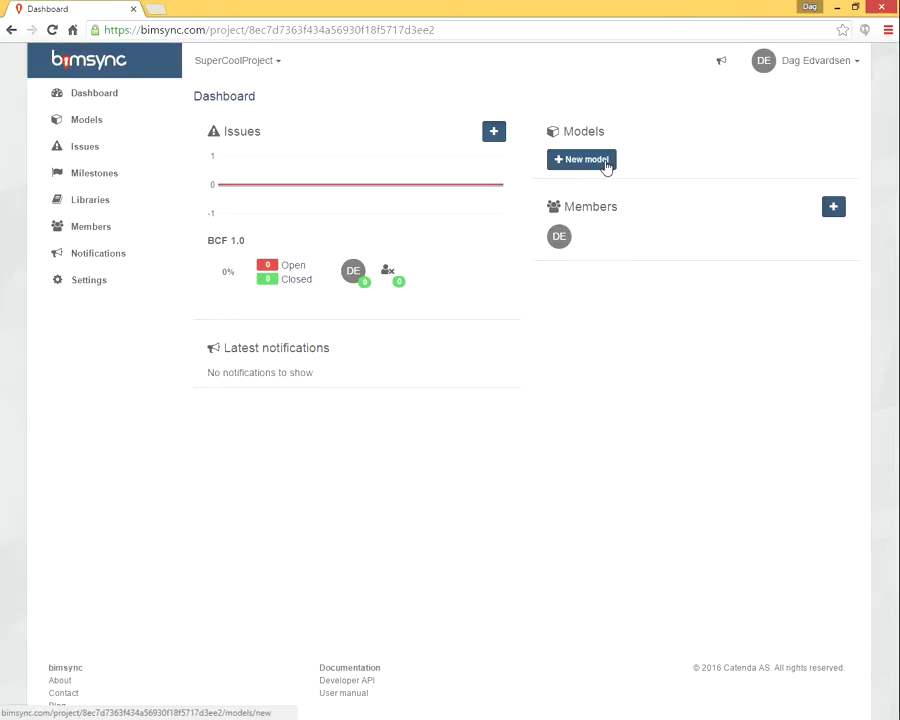
Add a new model named ARK to the project
{"action": "left_click", "coordinate": [603, 163]}
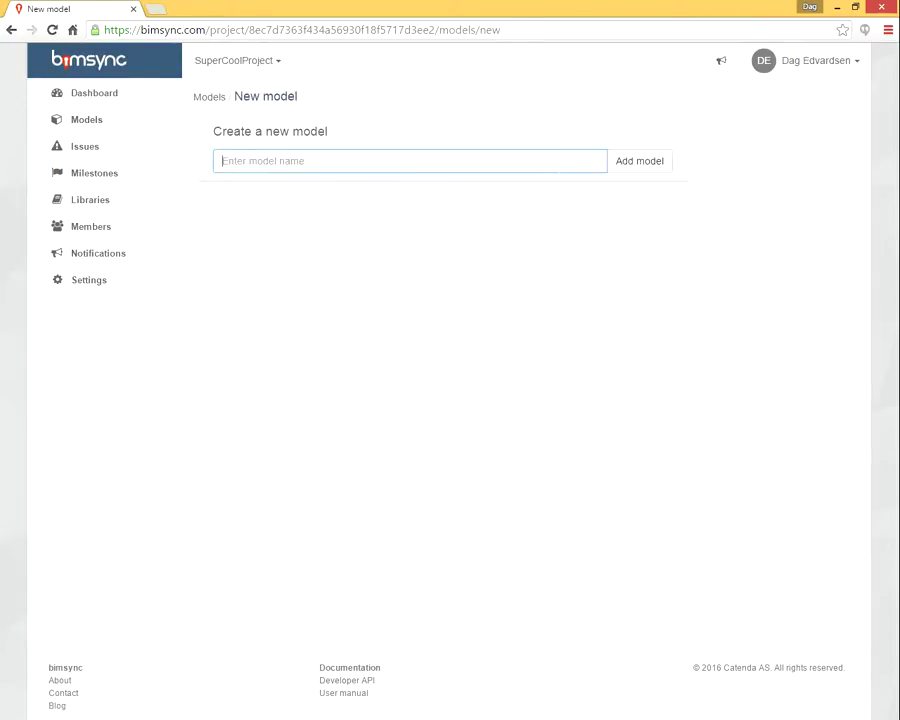
{"action": "type", "text": "ARK"}
{"action": "left_click", "coordinate": [639, 166]}
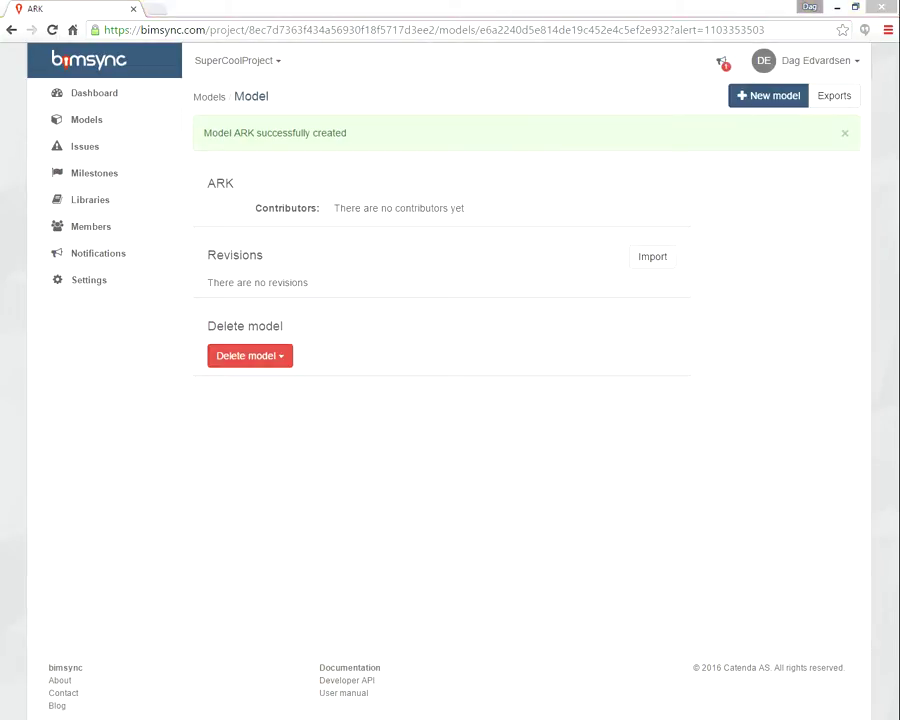
Upload ARK.ifc to the ARK model with the comment '1st'
{"action": "left_click_drag", "start_coordinate": [564, 488], "coordinate": [564, 424]}
{"action": "left_click", "coordinate": [406, 578]}
{"action": "left_click", "coordinate": [352, 566], "text": "shift"}
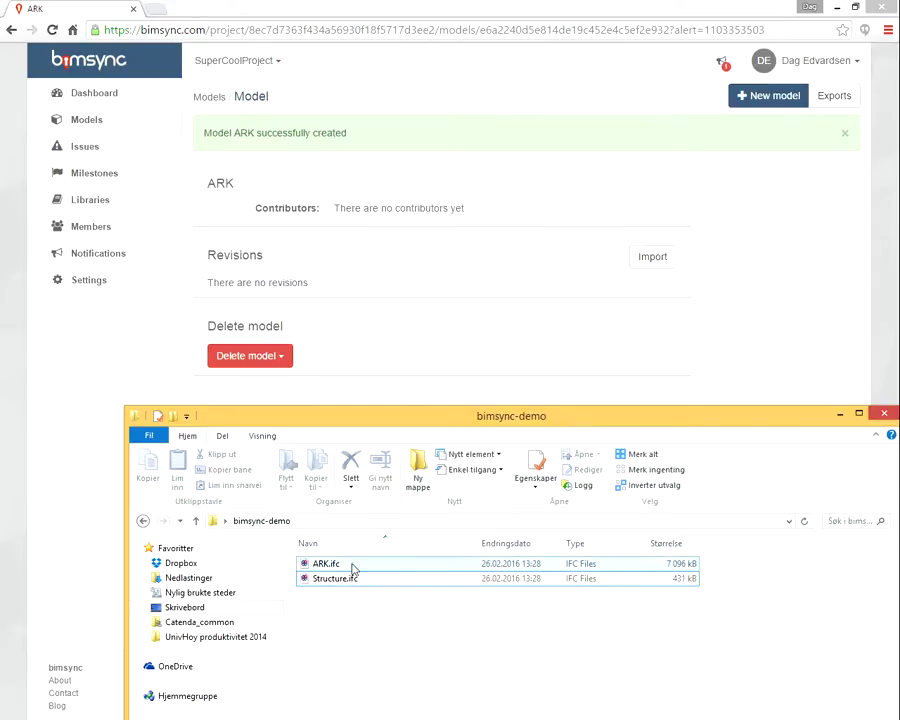
{"action": "left_click_drag", "start_coordinate": [334, 568], "coordinate": [370, 261]}
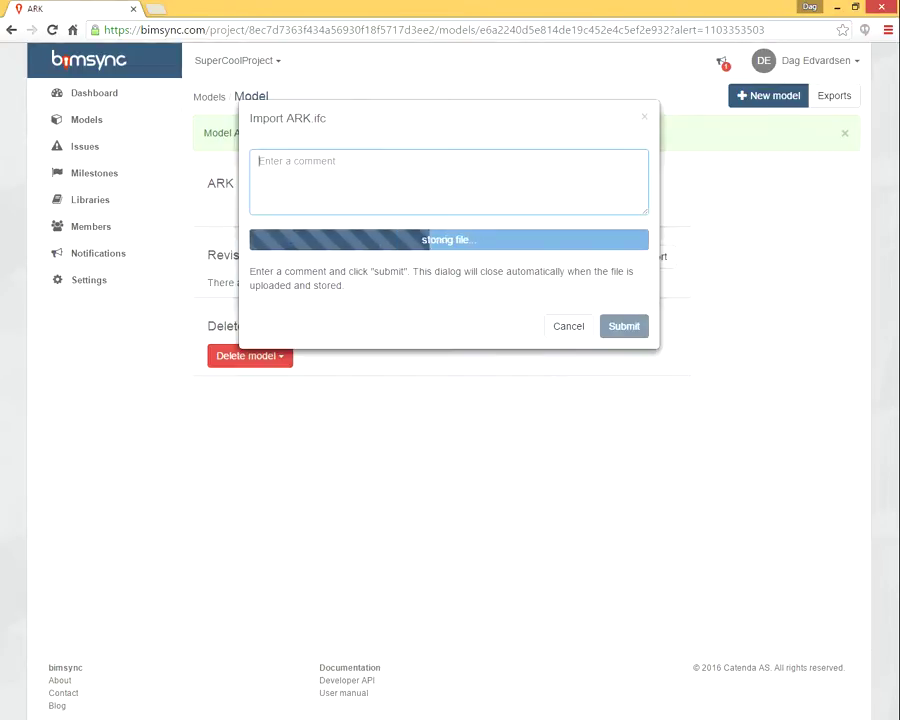
{"action": "type", "text": "1st"}
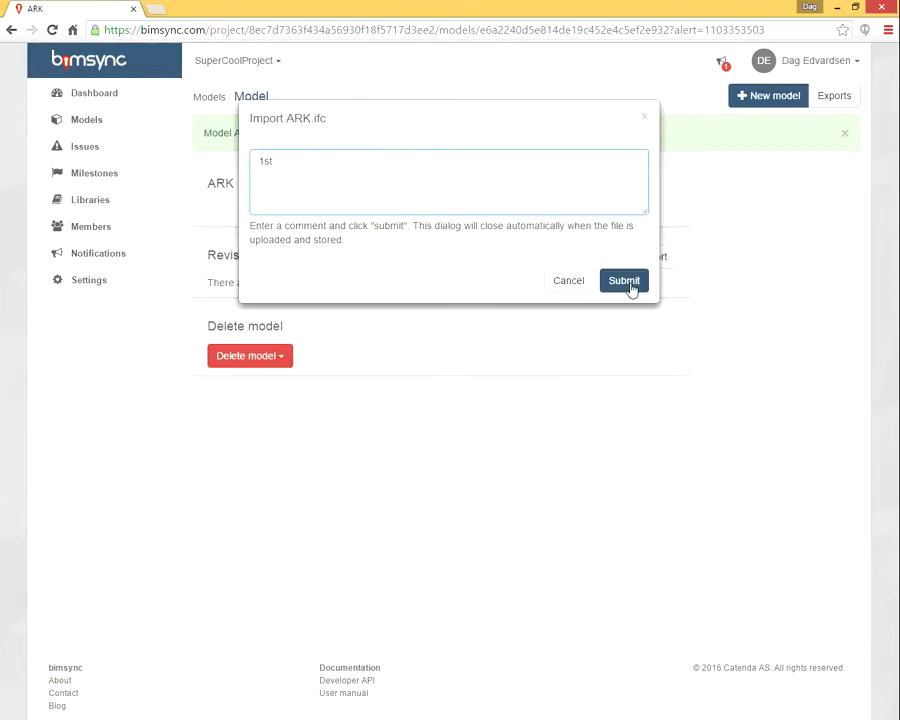
{"action": "left_click", "coordinate": [628, 284]}
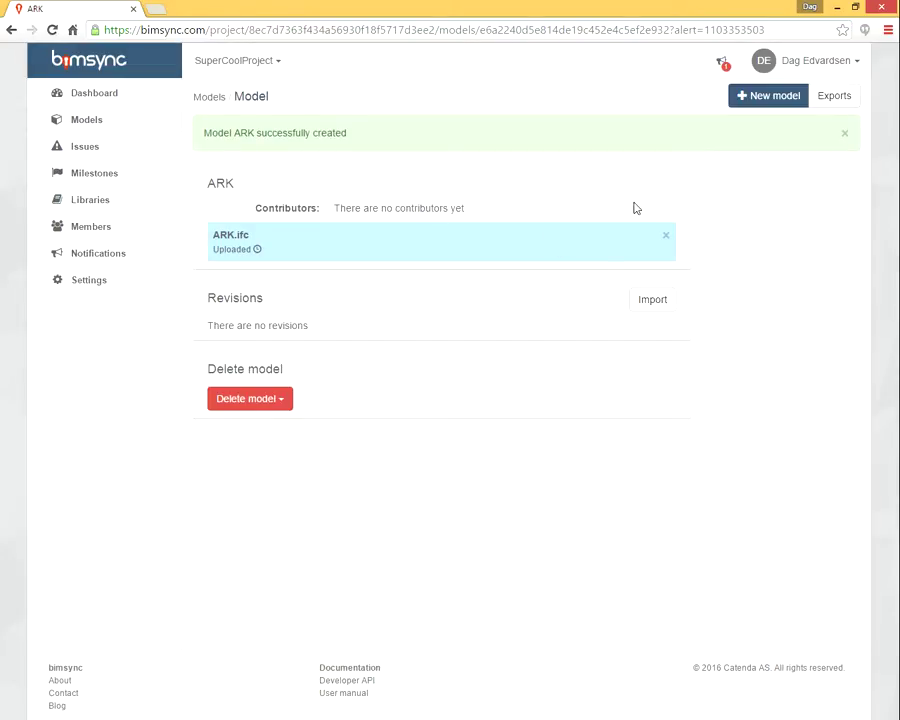
Add a new model named Structure to the project
{"action": "left_click", "coordinate": [765, 97]}
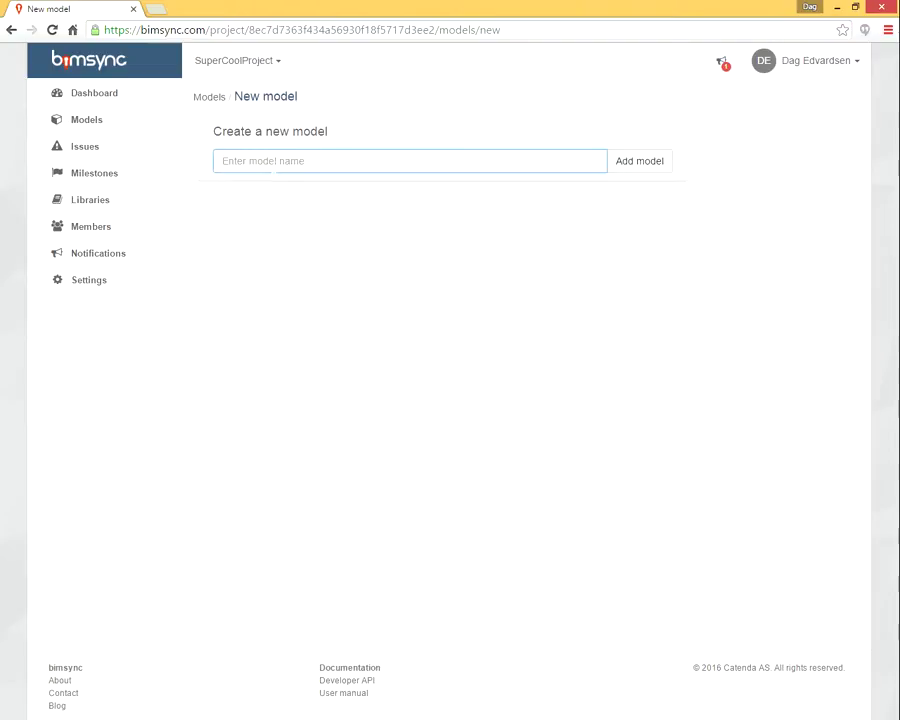
{"action": "type", "text": "Structure"}
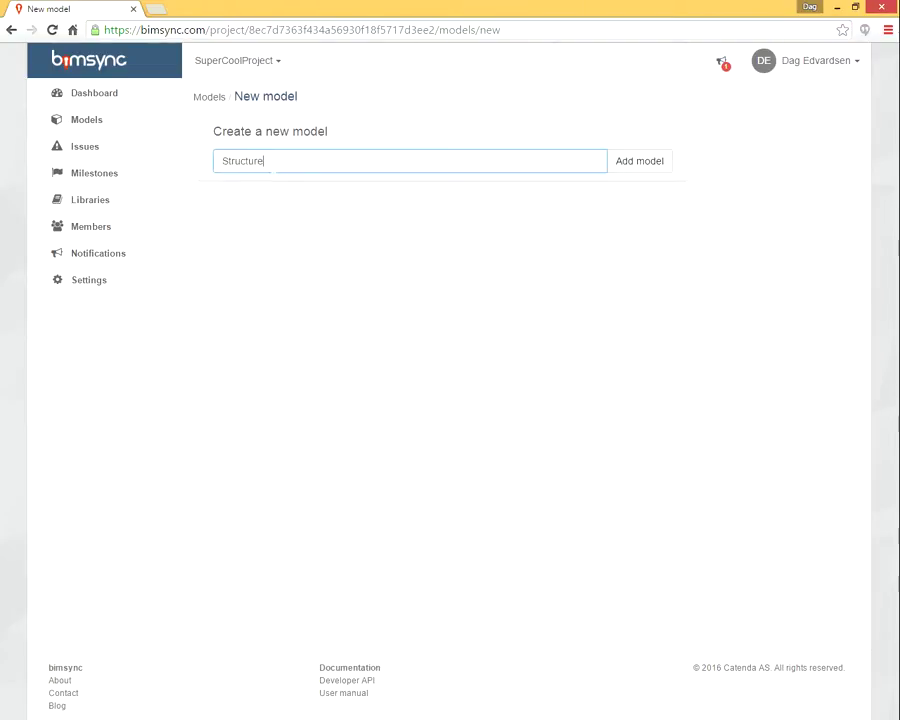
{"action": "left_click", "coordinate": [636, 161]}
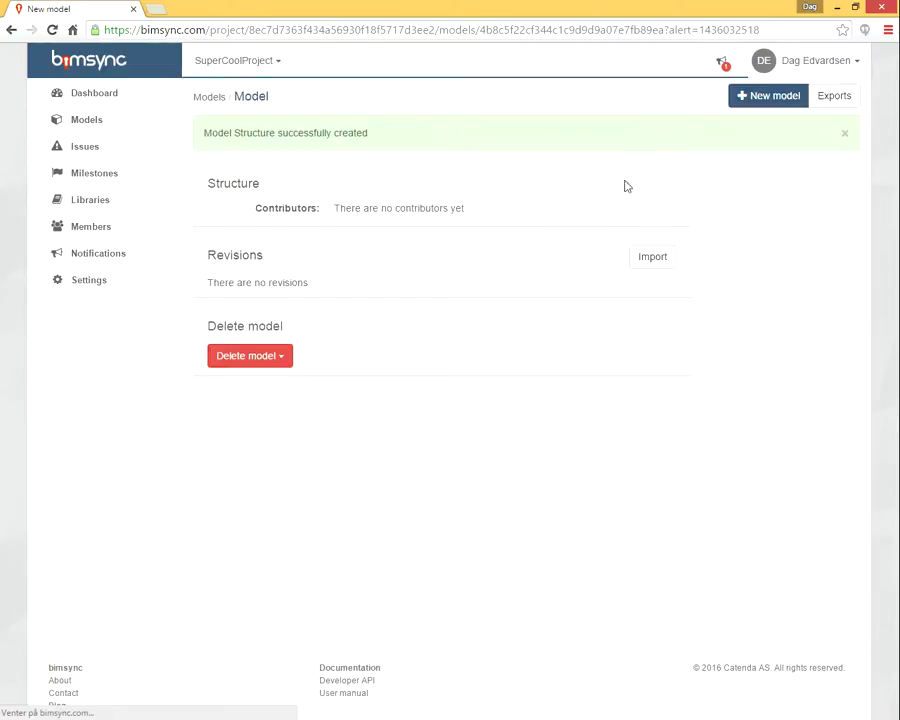
Upload Structure.ifc to Structure with the comment '2nd', then return to the models list
{"action": "key", "text": "alt+Tab"}
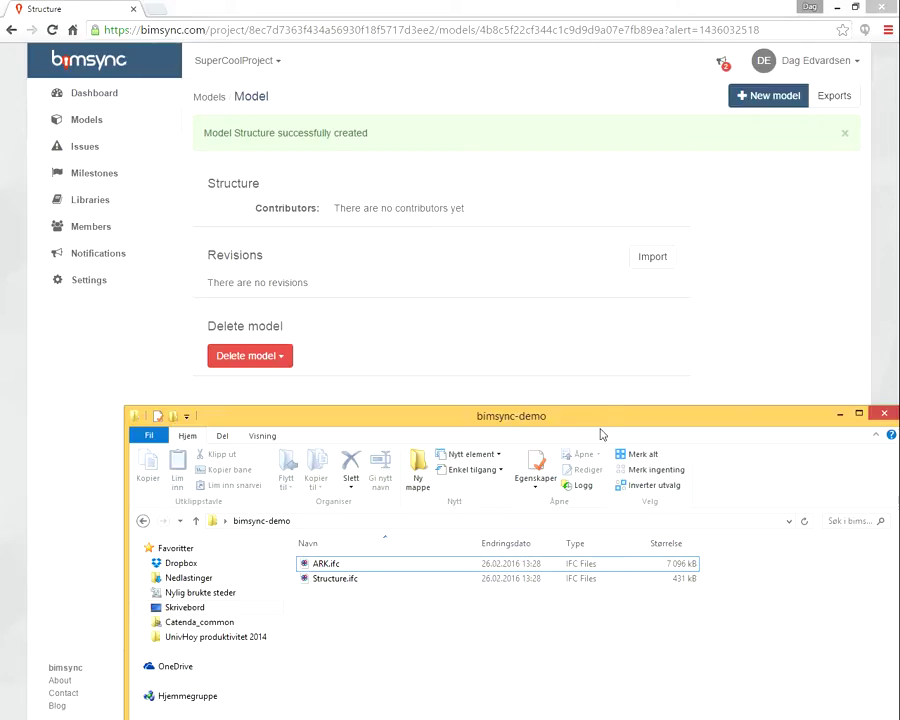
{"action": "left_click_drag", "start_coordinate": [601, 433], "coordinate": [539, 510]}
{"action": "left_click", "coordinate": [272, 657]}
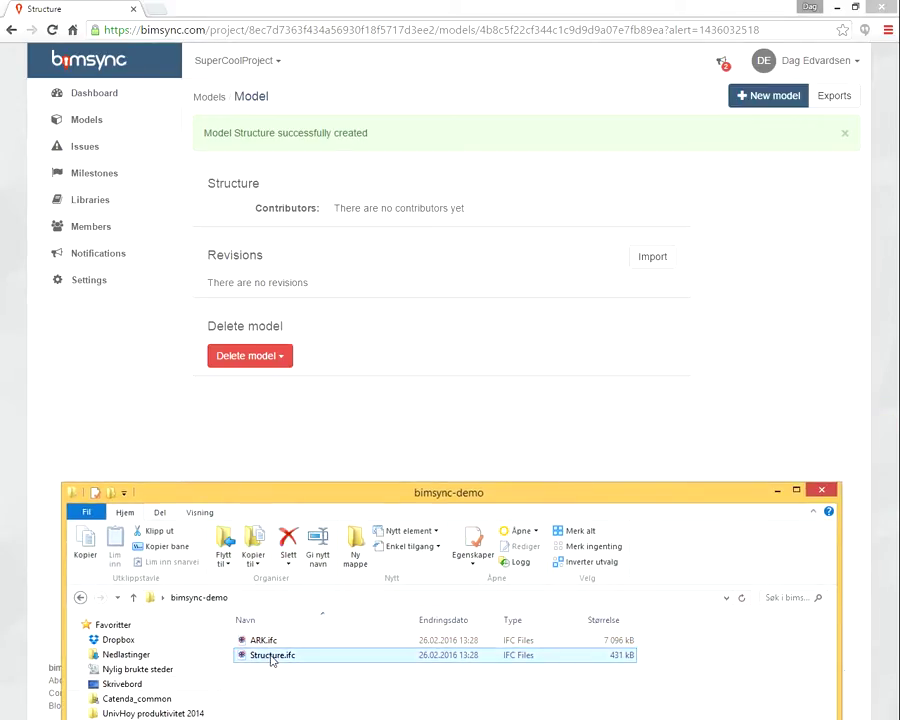
{"action": "left_click_drag", "start_coordinate": [287, 653], "coordinate": [354, 275]}
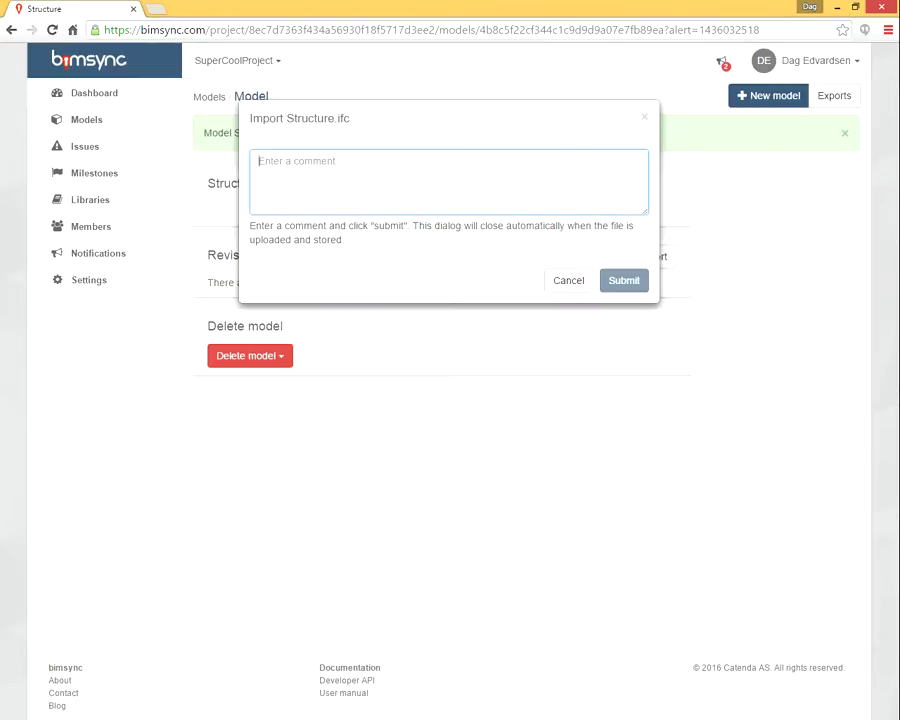
{"action": "type", "text": "2nd"}
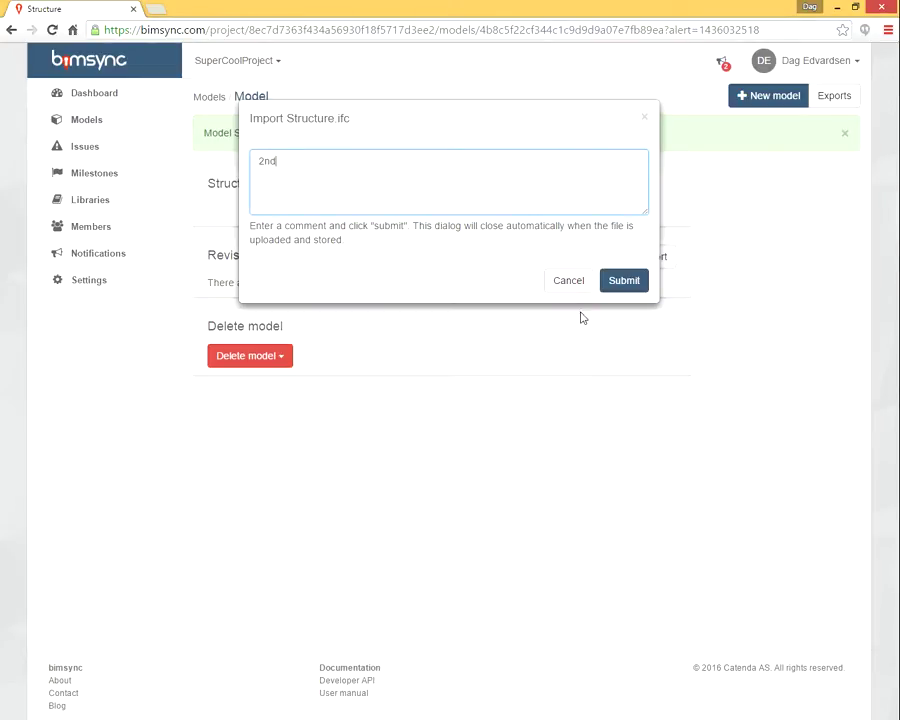
{"action": "left_click", "coordinate": [627, 284]}
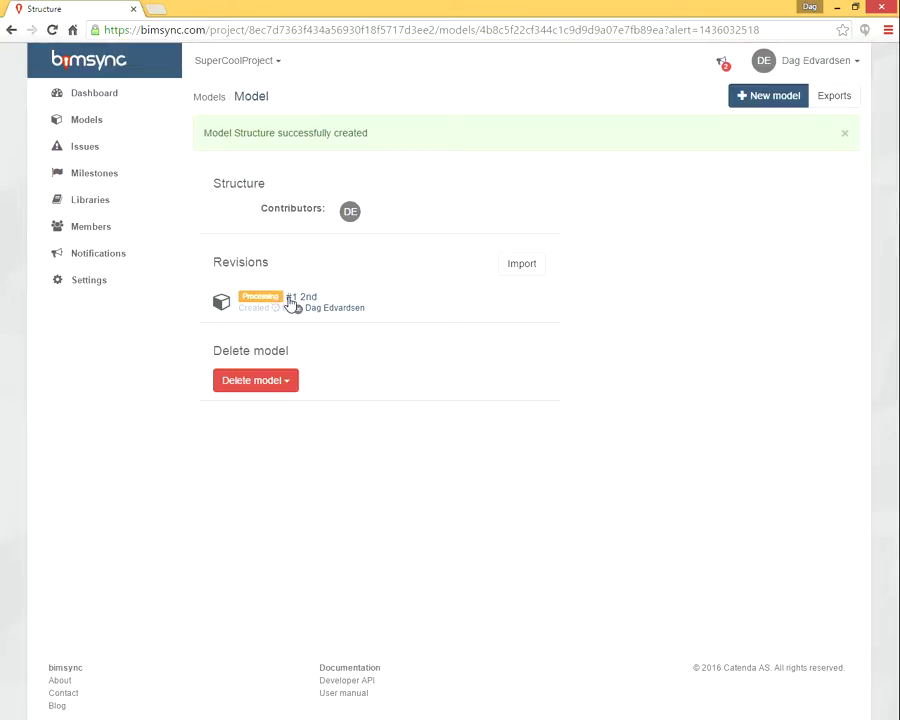
{"action": "left_click", "coordinate": [219, 99]}
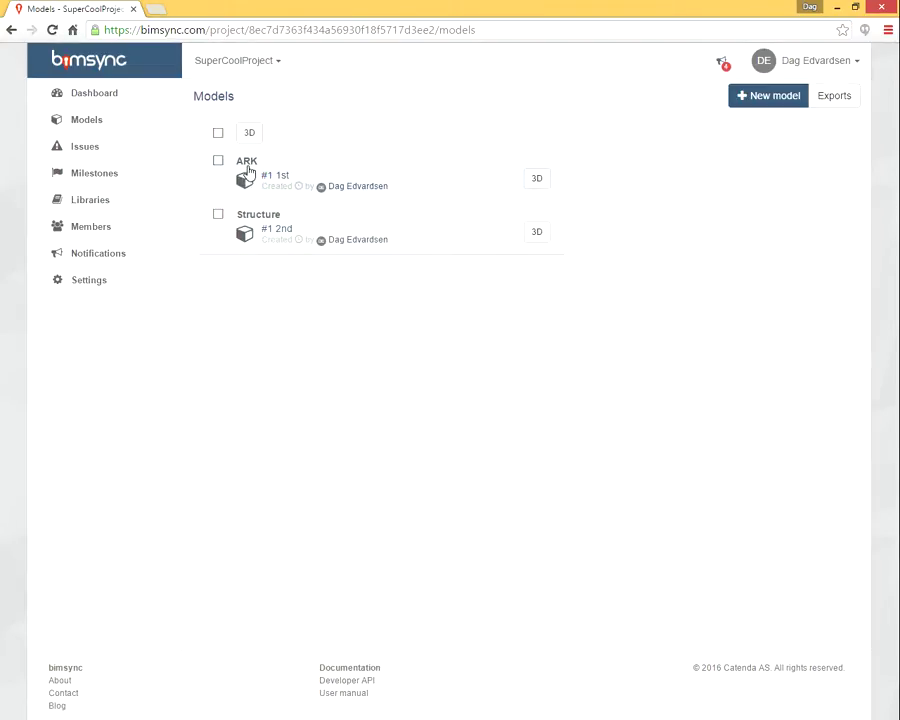
Open ARK in the 3D viewer and orbit and zoom onto the house's balcony front
{"action": "left_click", "coordinate": [537, 182]}
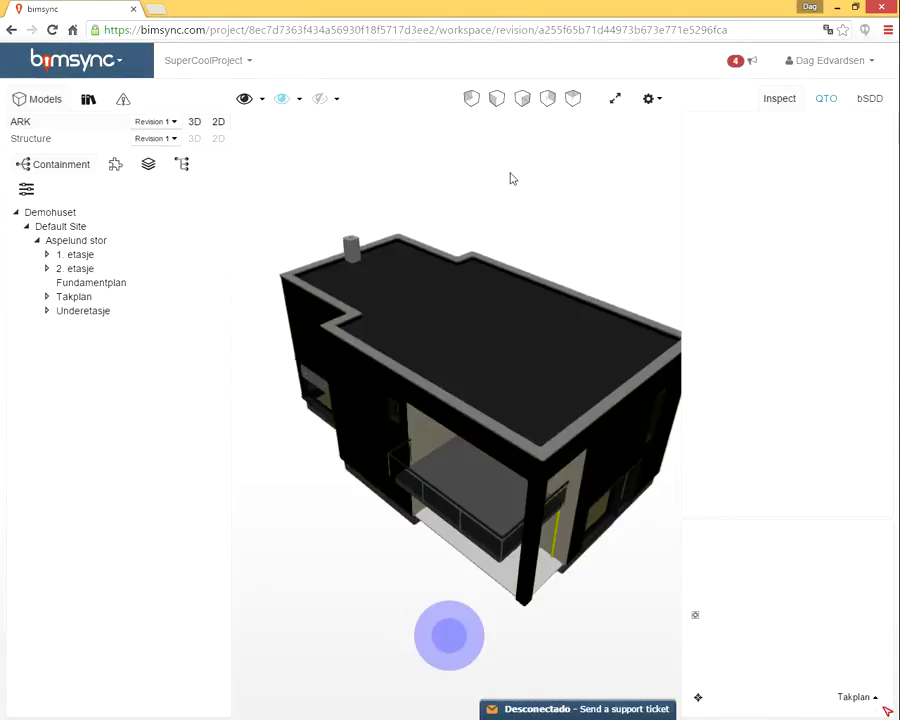
{"action": "left_click_drag", "start_coordinate": [510, 392], "coordinate": [565, 335]}
{"action": "scroll", "coordinate": [487, 464], "scroll_direction": "up", "scroll_amount": 3}
{"action": "left_click_drag", "start_coordinate": [487, 464], "coordinate": [589, 255]}
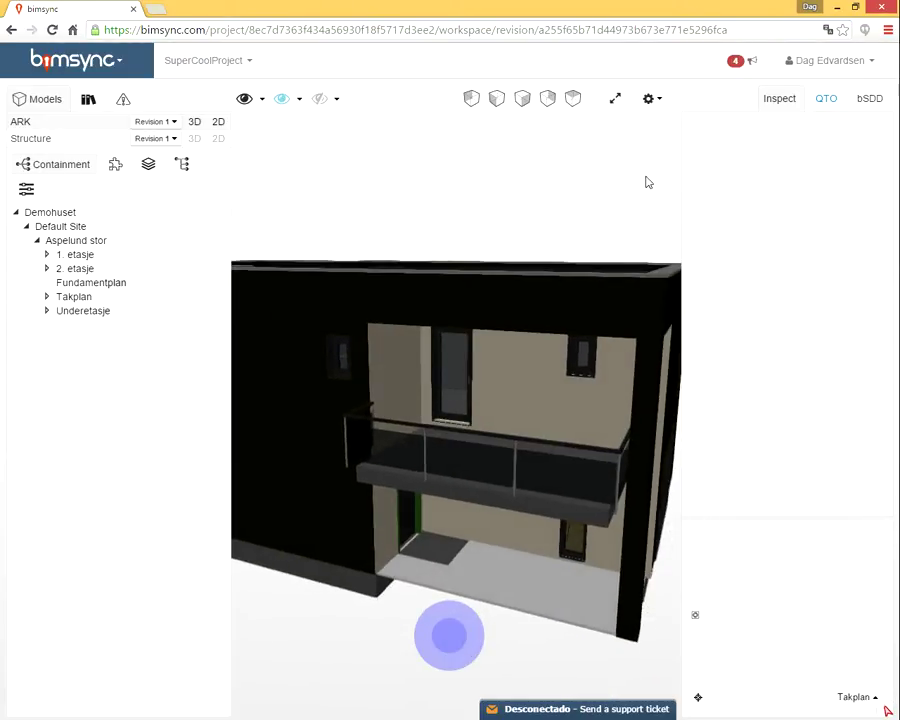
{"action": "left_click", "coordinate": [616, 99]}
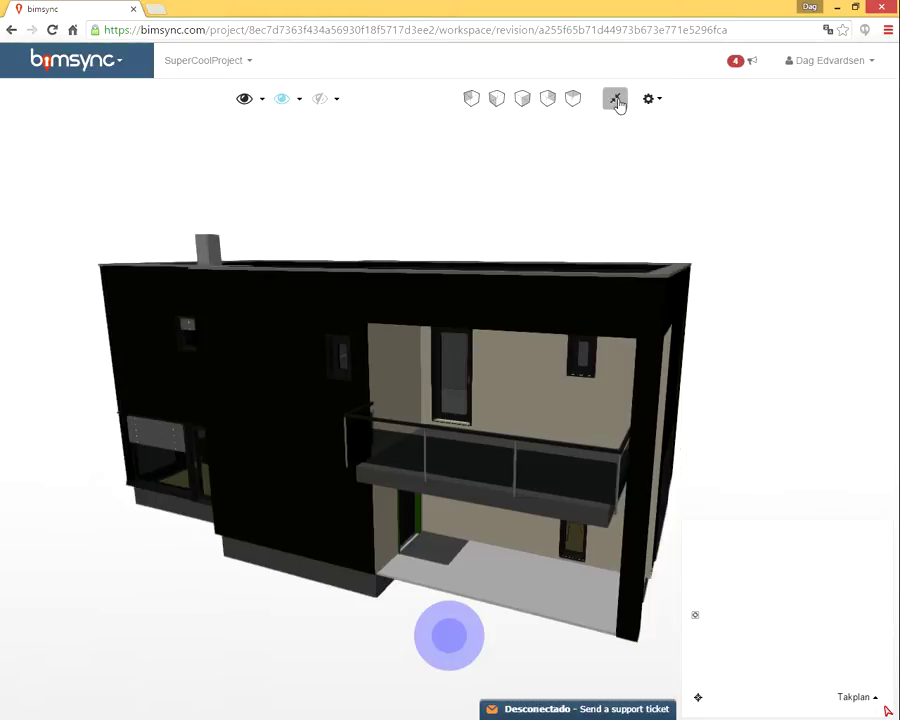
{"action": "left_click", "coordinate": [616, 99]}
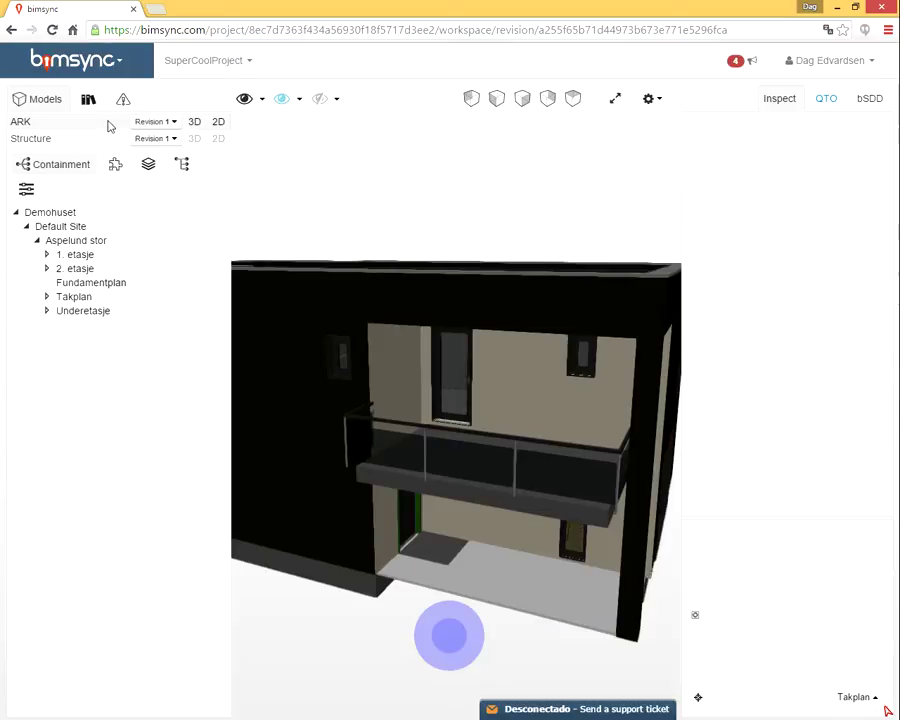
Load Structure into the view and make Demohuset translucent from the Containment tree
{"action": "left_click", "coordinate": [194, 139]}
{"action": "left_click_drag", "start_coordinate": [566, 317], "coordinate": [472, 477]}
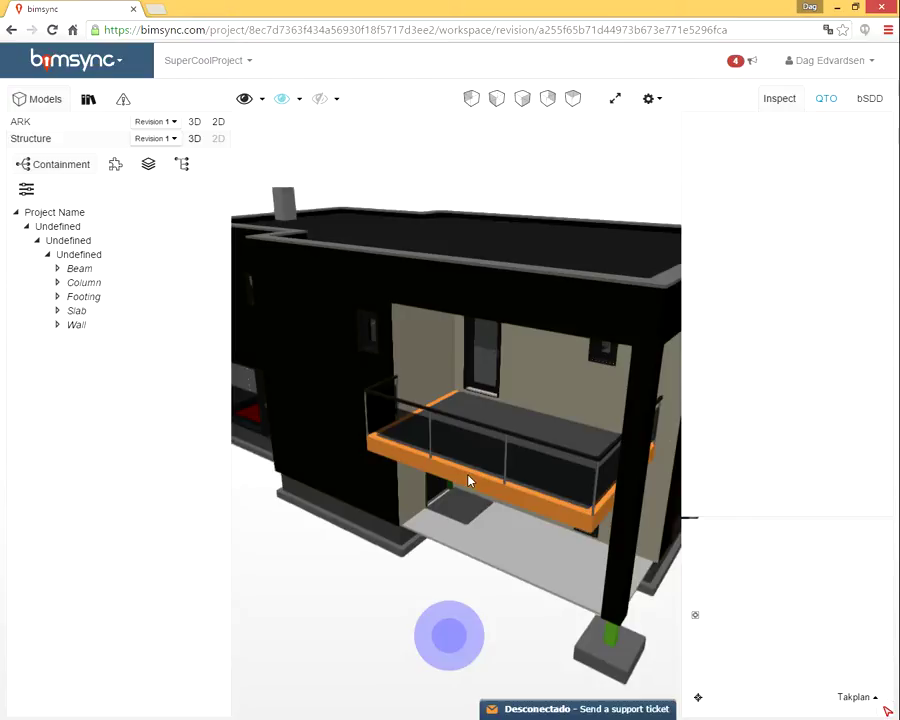
{"action": "left_click", "coordinate": [23, 124]}
{"action": "left_click", "coordinate": [53, 214]}
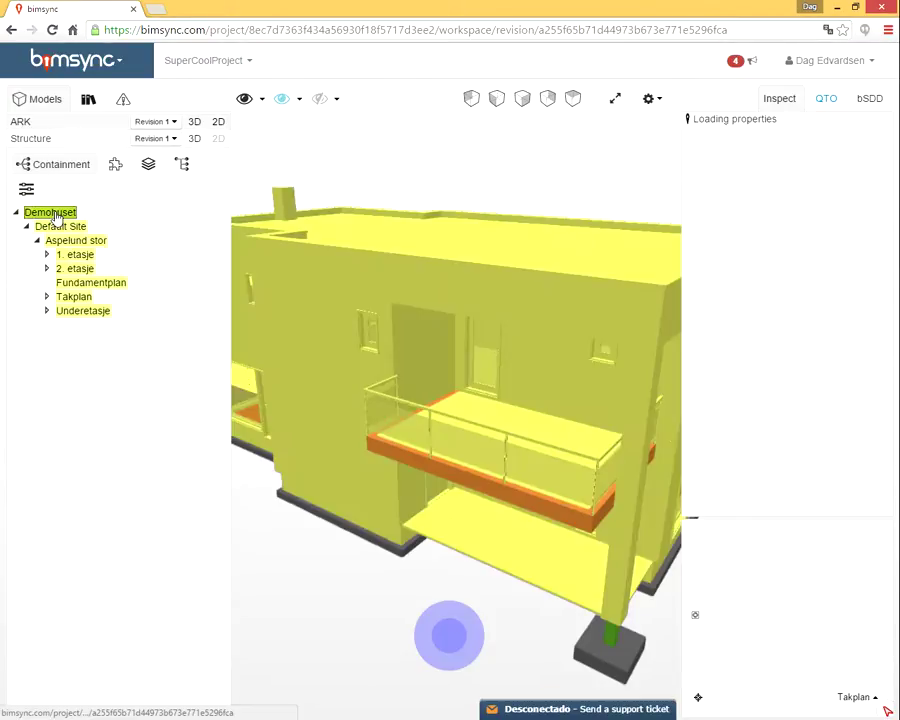
{"action": "right_click", "coordinate": [55, 216]}
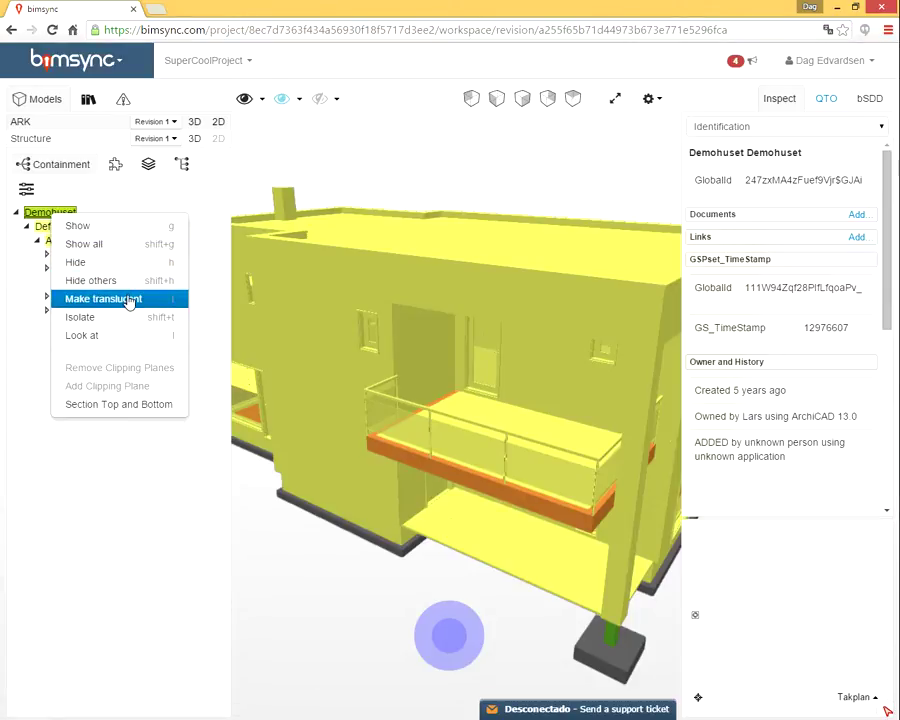
{"action": "left_click", "coordinate": [129, 300]}
{"action": "left_click_drag", "start_coordinate": [663, 371], "coordinate": [475, 273]}
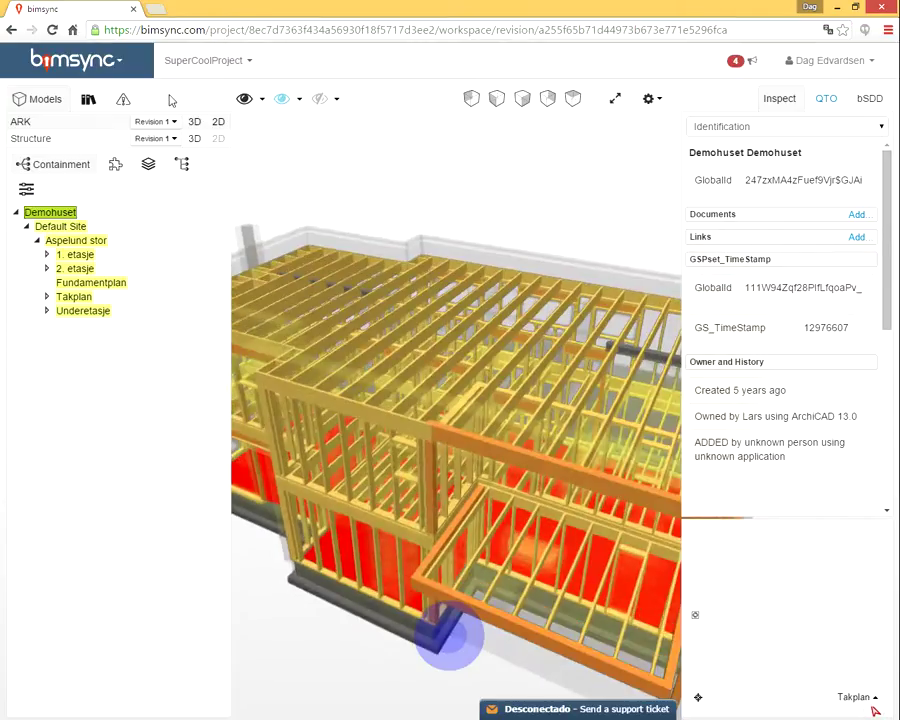
Make the building opaque with Show all and select door Door.1.7 from the front
{"action": "left_click", "coordinate": [264, 98]}
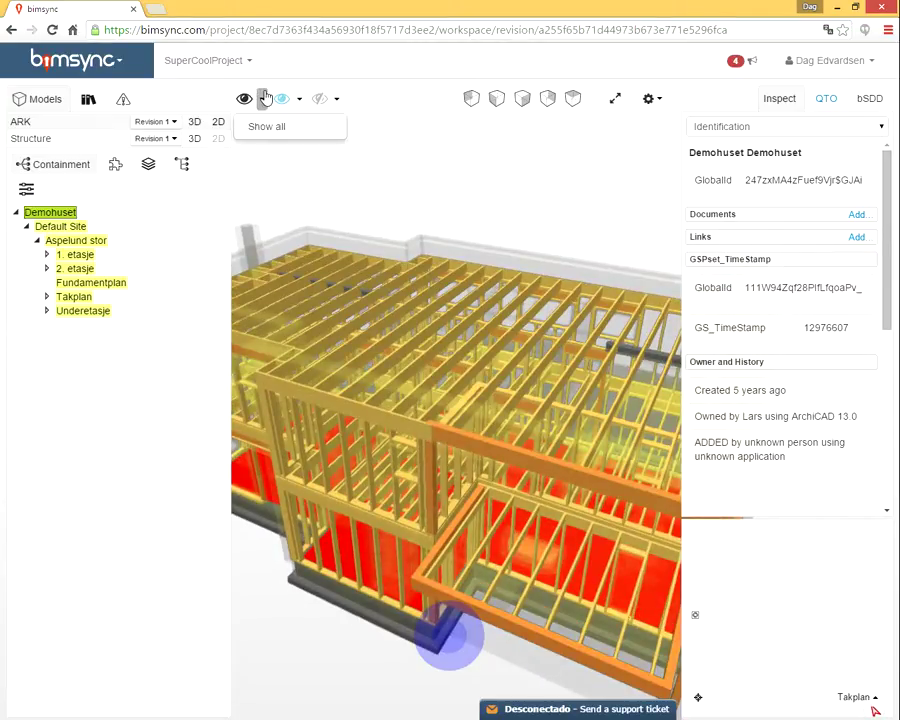
{"action": "left_click", "coordinate": [272, 127]}
{"action": "scroll", "coordinate": [494, 291], "scroll_direction": "down", "scroll_amount": 3}
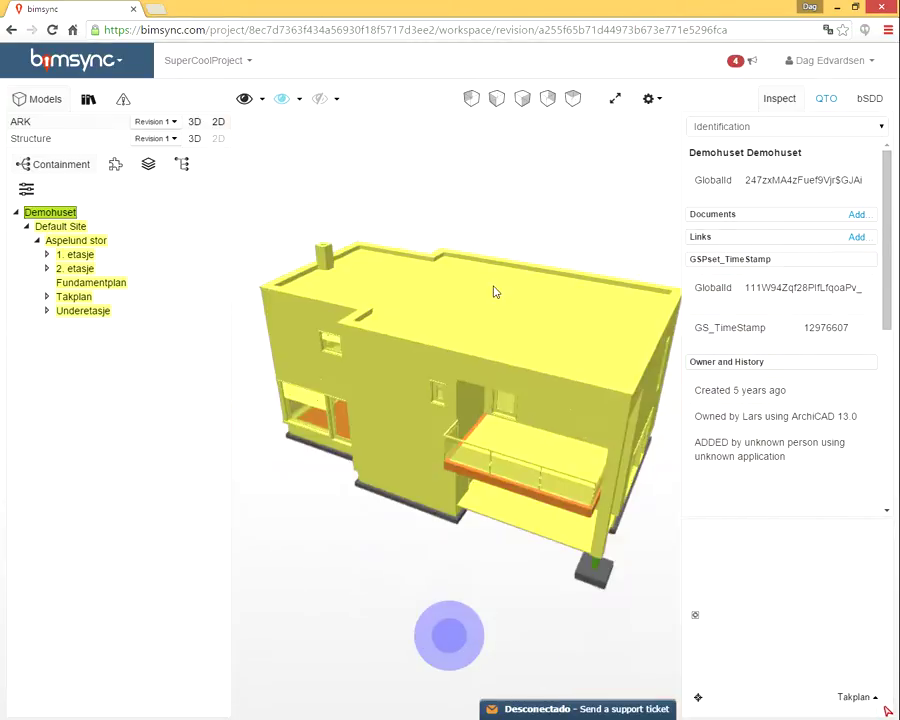
{"action": "left_click_drag", "start_coordinate": [504, 428], "coordinate": [509, 368]}
{"action": "left_click", "coordinate": [502, 379]}
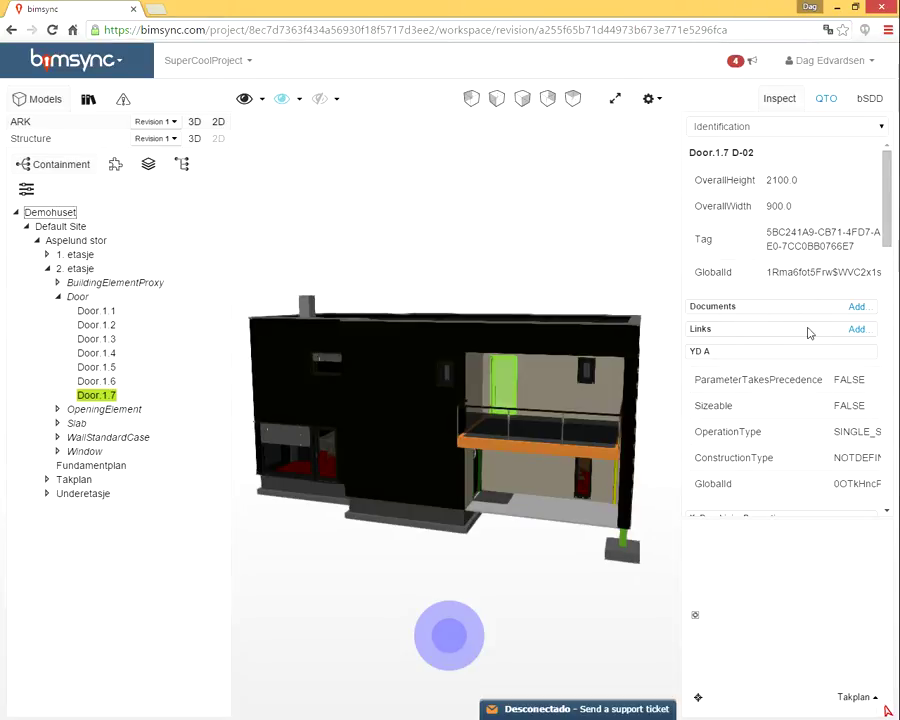
Highlight the 1. etasje and 2. etasje storeys in the model tree
{"action": "left_click", "coordinate": [74, 256]}
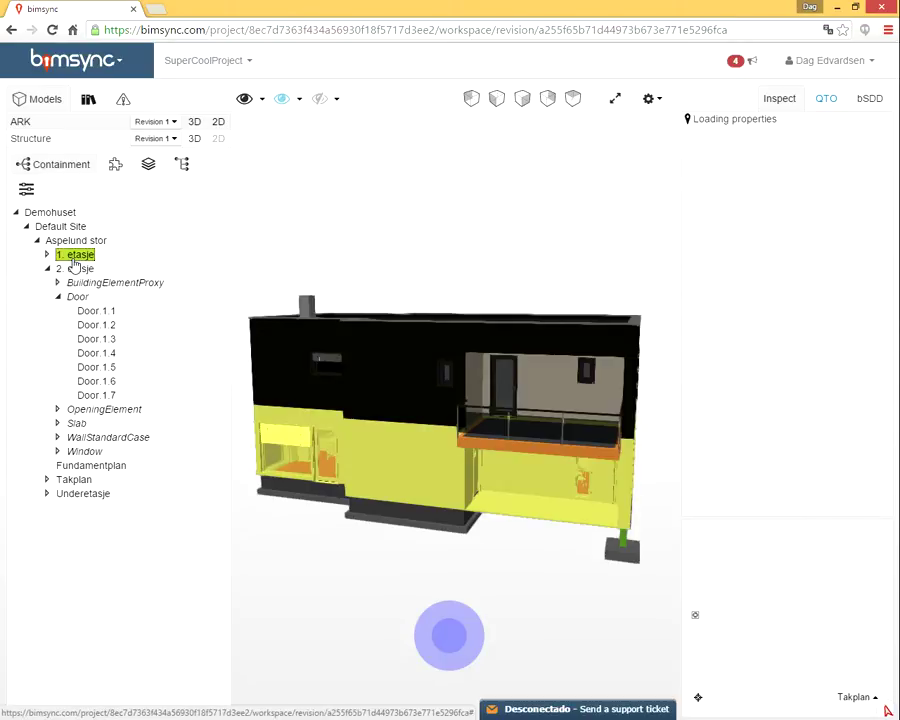
{"action": "left_click", "coordinate": [74, 267]}
{"action": "left_click", "coordinate": [92, 234]}
Group the tree by Component and isolate all doors
{"action": "left_click", "coordinate": [115, 165]}
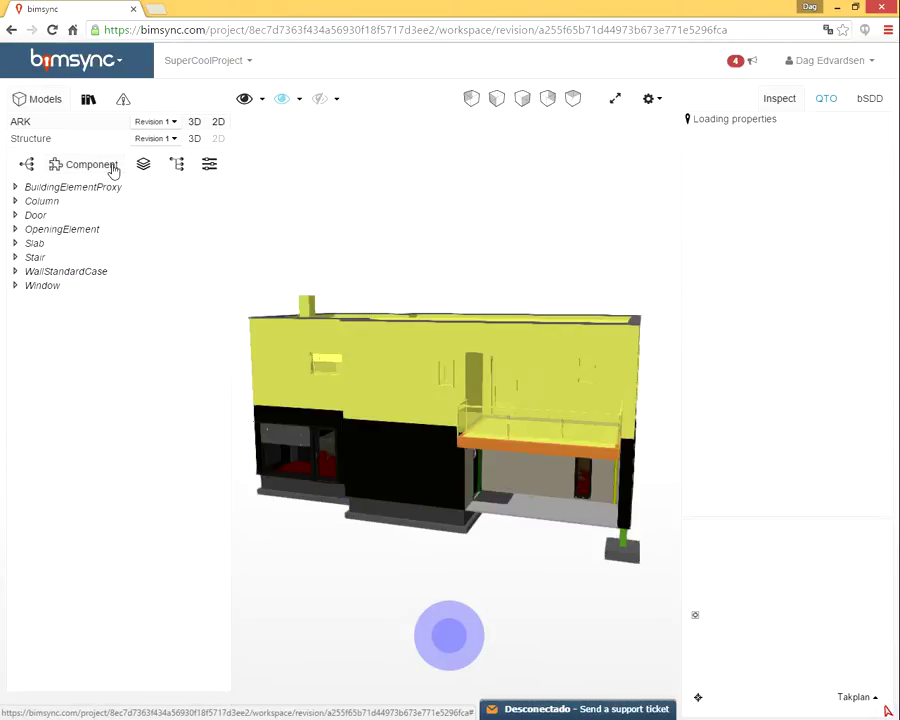
{"action": "left_click", "coordinate": [35, 215]}
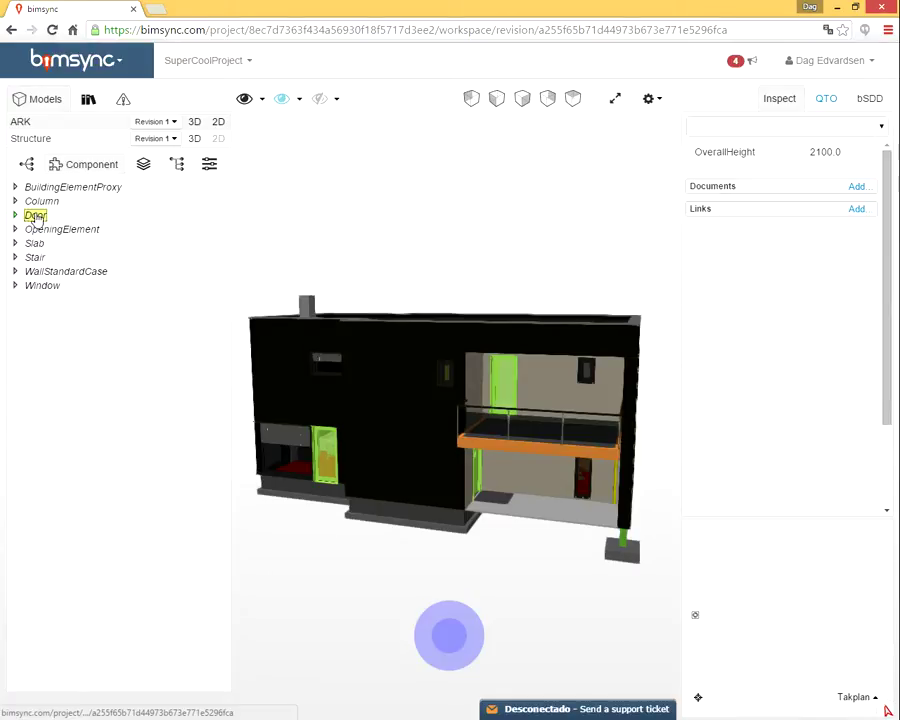
{"action": "right_click", "coordinate": [35, 217]}
{"action": "left_click", "coordinate": [96, 316]}
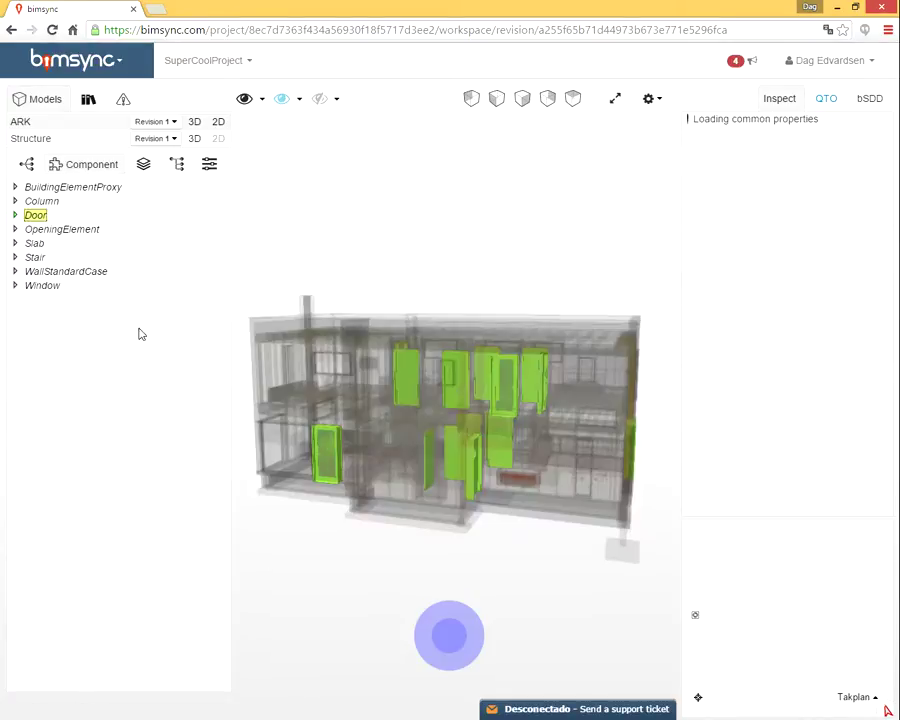
{"action": "left_click_drag", "start_coordinate": [458, 308], "coordinate": [491, 347]}
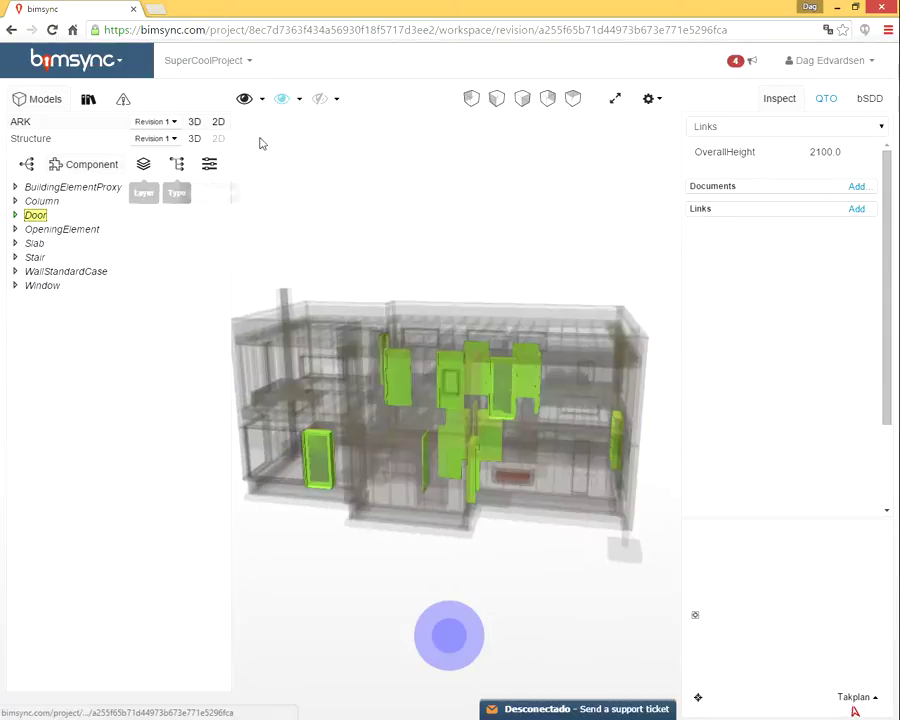
Show all elements solid again and group the model tree by Layer
{"action": "left_click", "coordinate": [263, 99]}
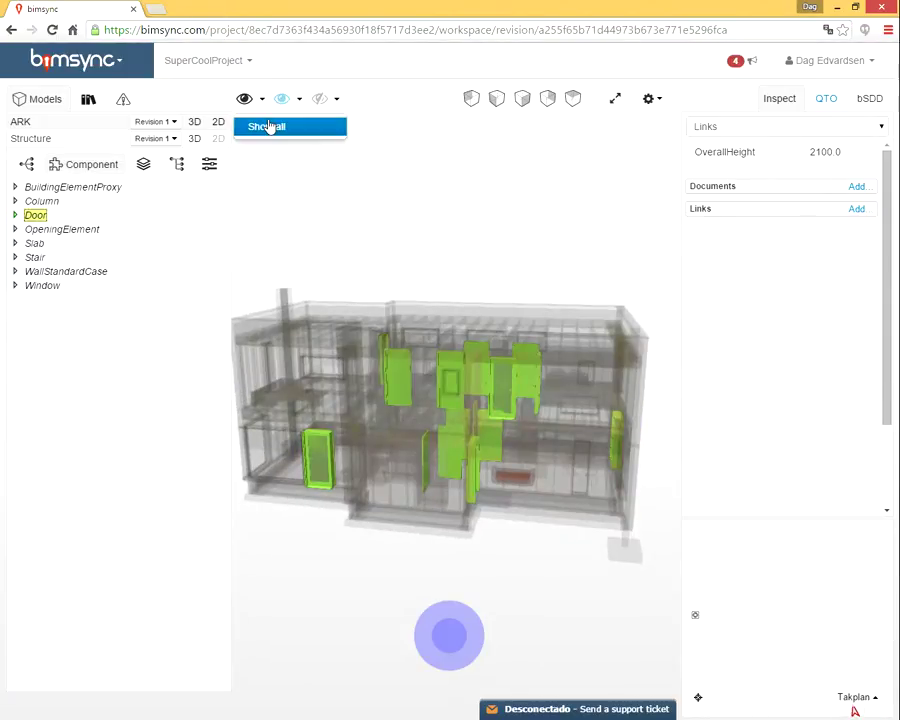
{"action": "left_click", "coordinate": [249, 127]}
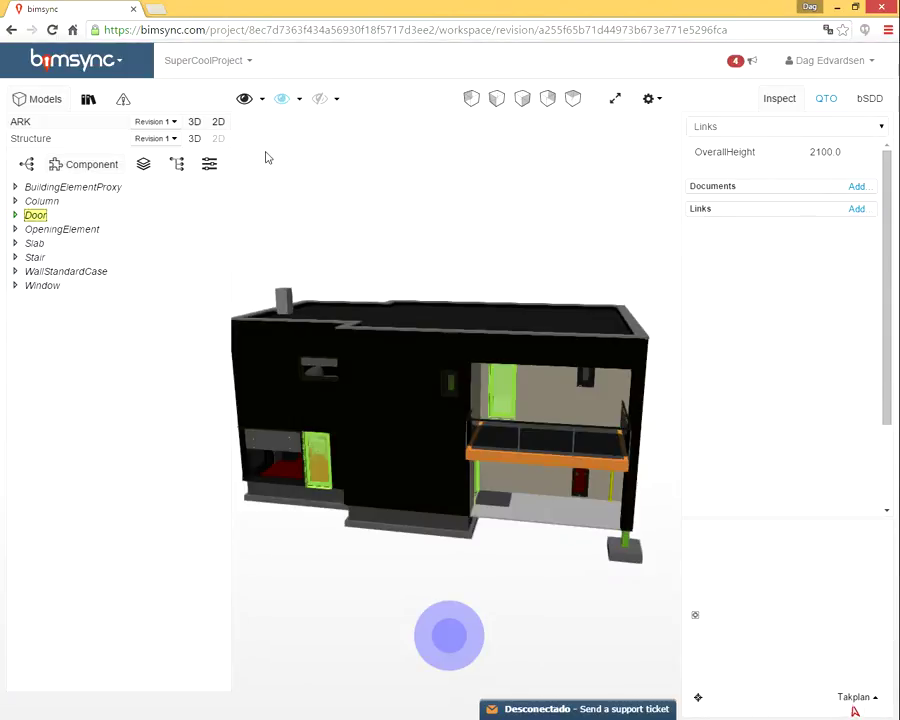
{"action": "left_click", "coordinate": [144, 167]}
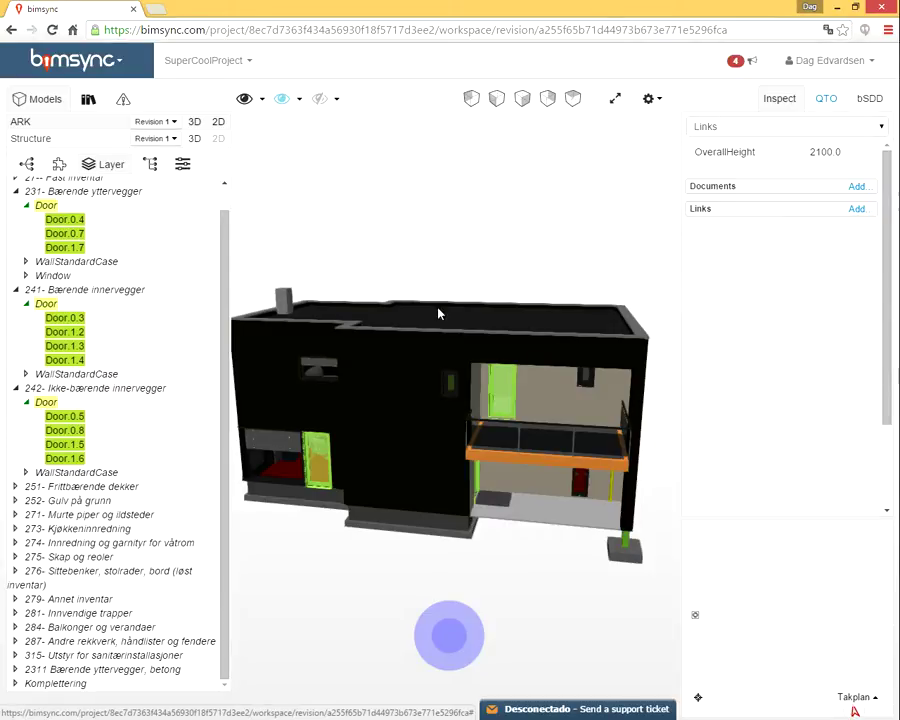
Open QTO for wall WallStandardCase.1.11 and view its NH Yttervegg 200mm SP material layers
{"action": "left_click", "coordinate": [830, 105]}
{"action": "left_click", "coordinate": [412, 372]}
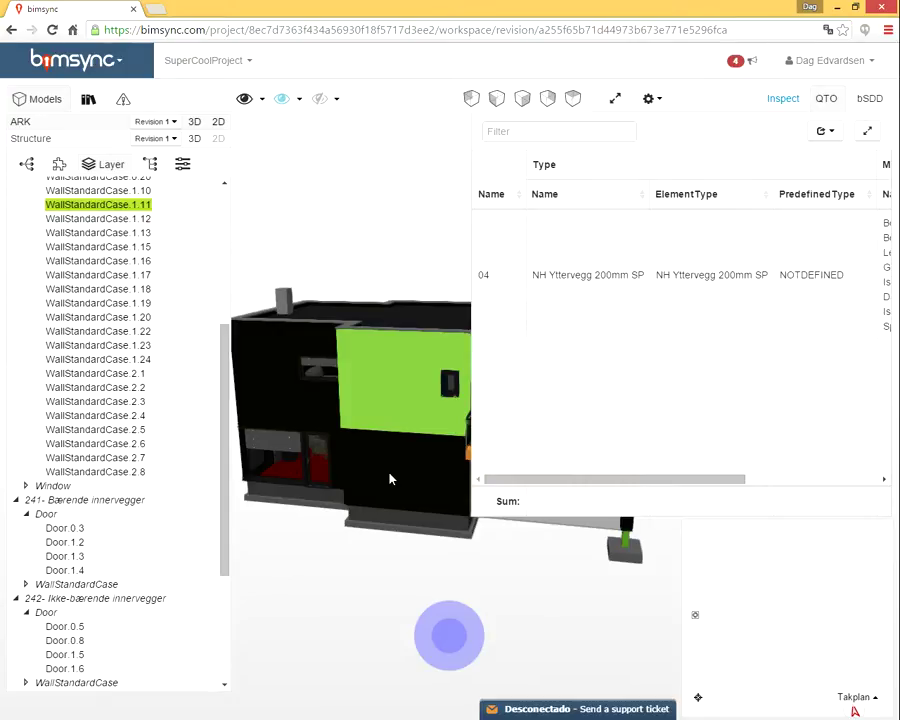
{"action": "left_click", "coordinate": [394, 466]}
{"action": "left_click", "coordinate": [395, 385]}
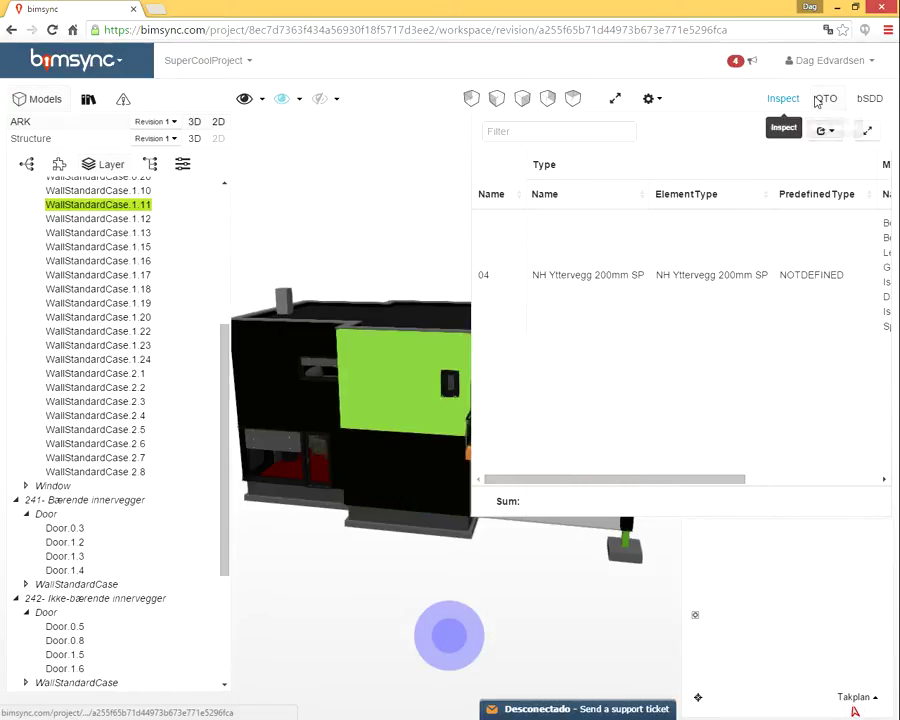
{"action": "left_click", "coordinate": [394, 473]}
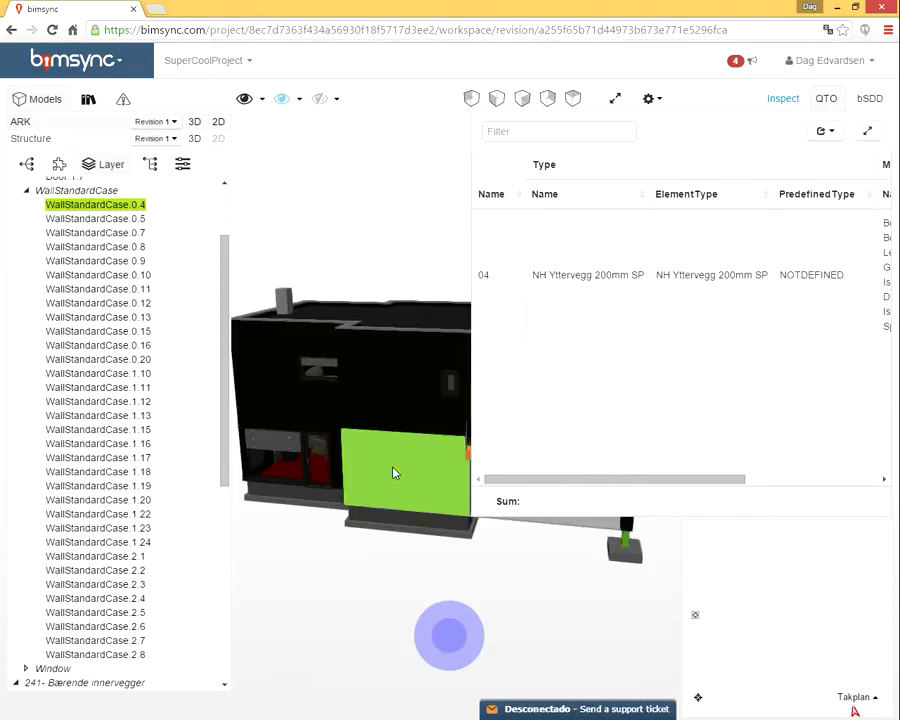
{"action": "left_click", "coordinate": [388, 396], "text": "ctrl"}
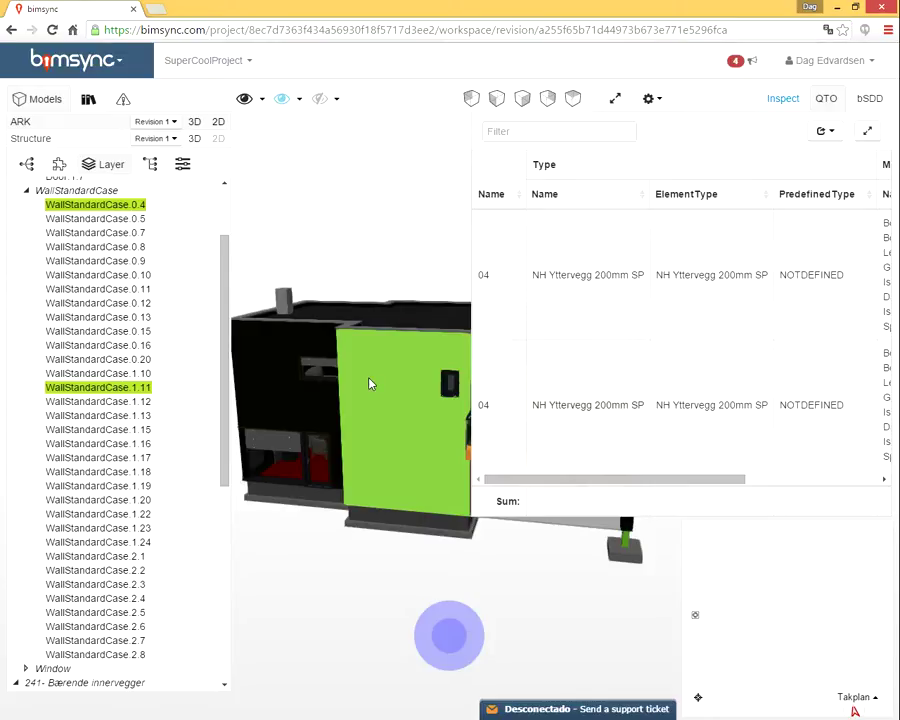
{"action": "left_click_drag", "start_coordinate": [659, 480], "coordinate": [899, 494]}
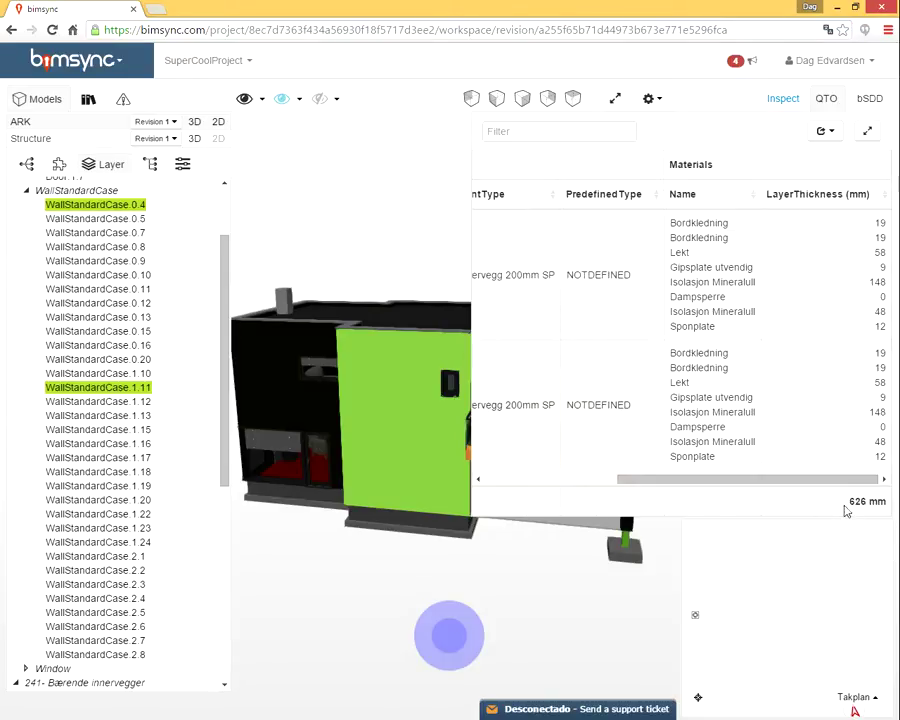
{"action": "left_click", "coordinate": [383, 349]}
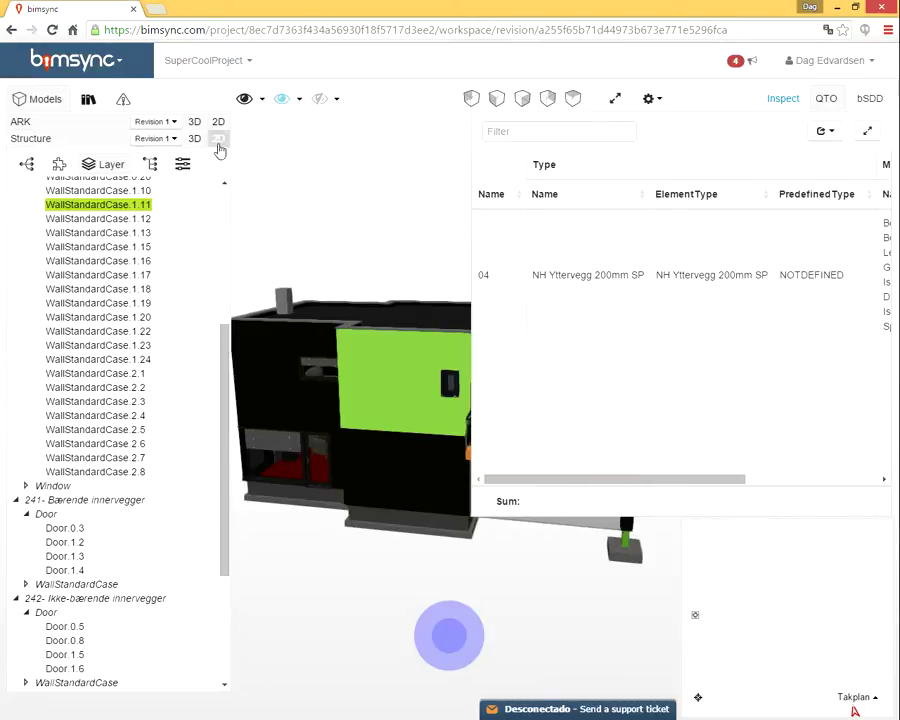
Go from the 3D viewer to SuperCoolProject's Dashboard, then view its Models and empty Issues pages
{"action": "left_click", "coordinate": [250, 62]}
{"action": "left_click", "coordinate": [222, 93]}
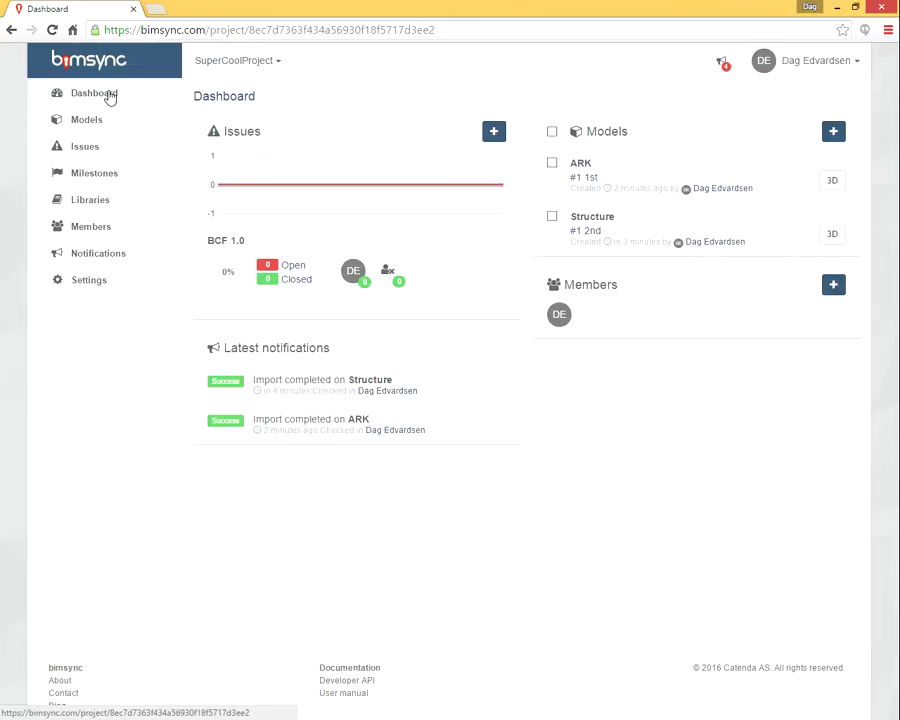
{"action": "left_click", "coordinate": [93, 122]}
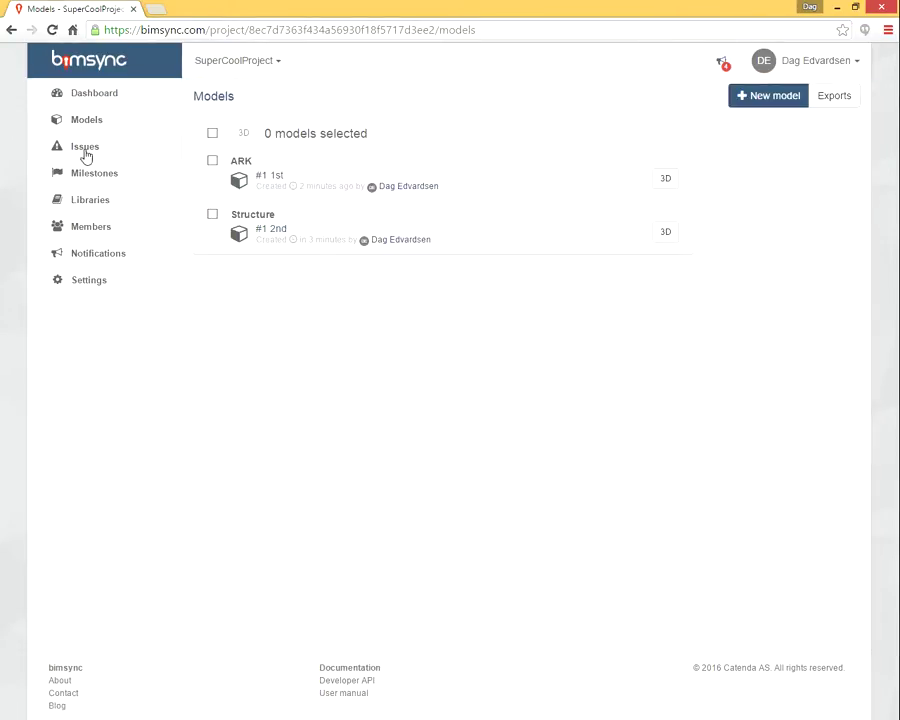
{"action": "left_click", "coordinate": [85, 155]}
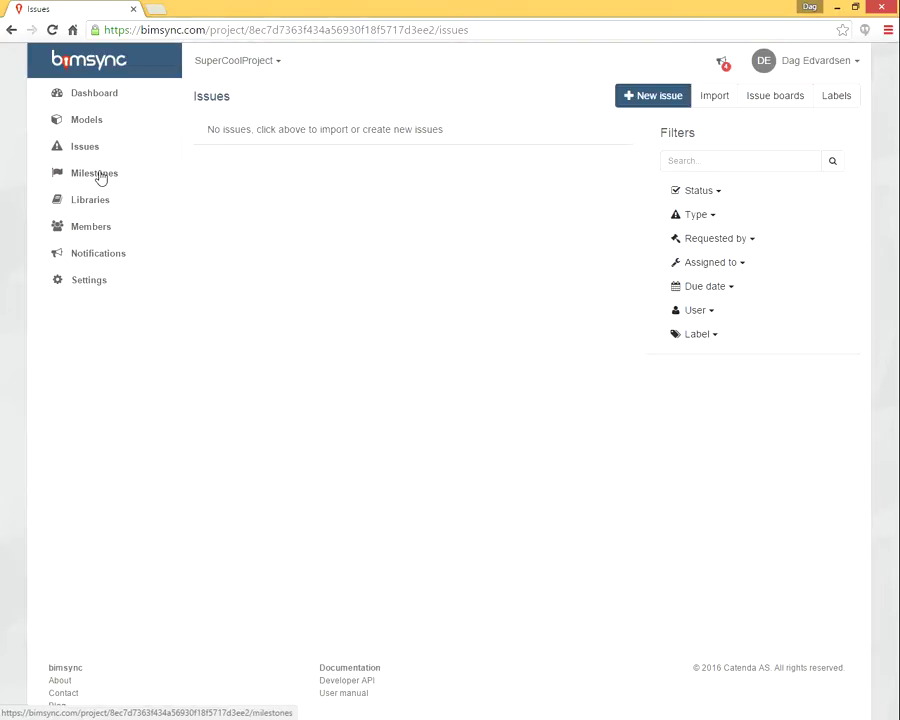
Browse the Milestones, Libraries, Members and Notifications pages, then open the Developer API documentation
{"action": "left_click", "coordinate": [99, 174]}
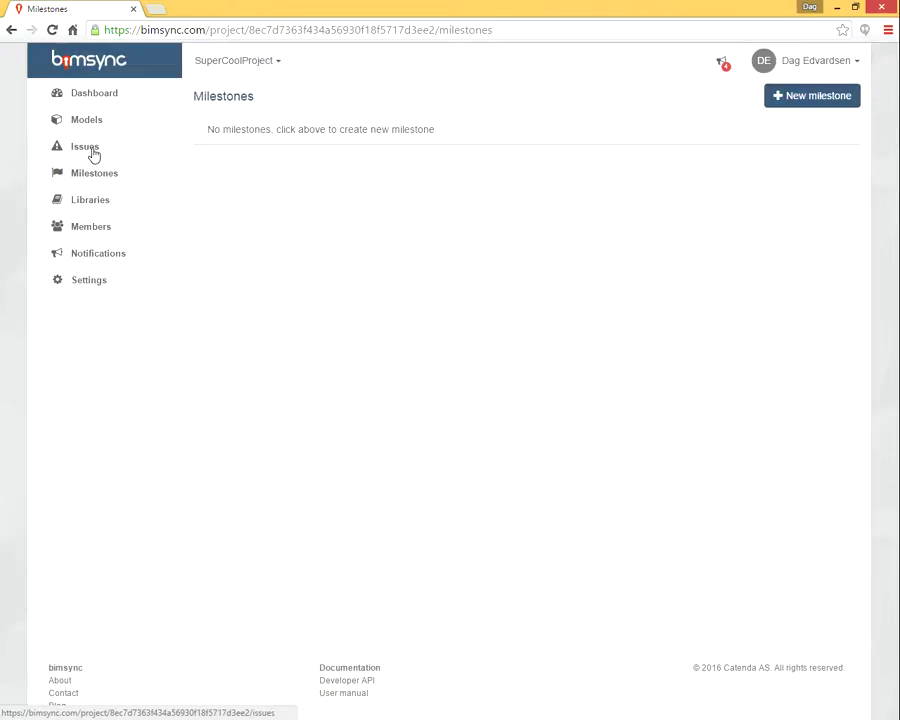
{"action": "left_click", "coordinate": [101, 208]}
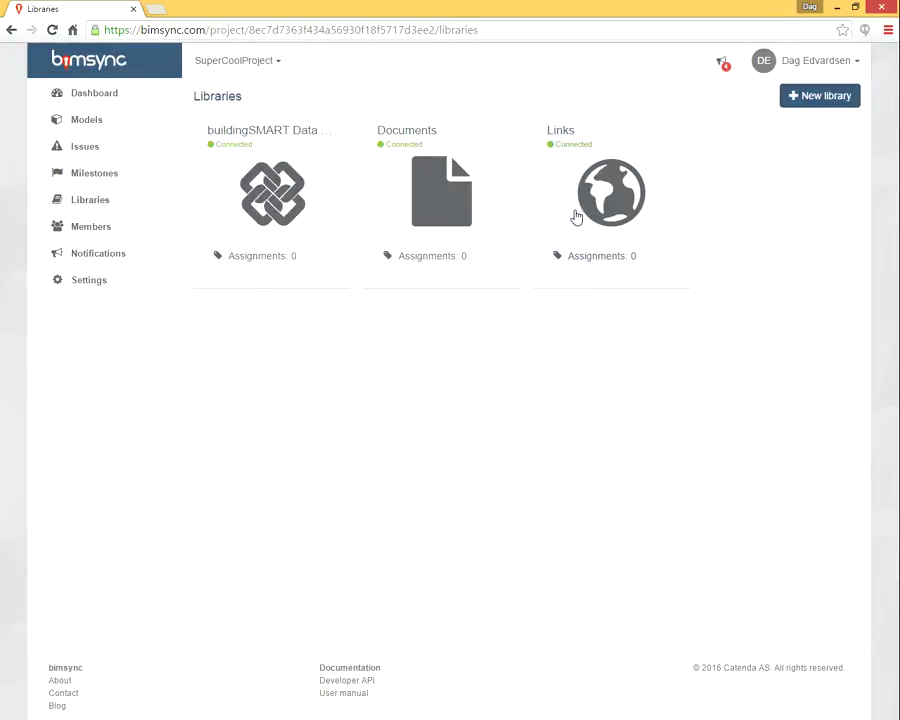
{"action": "left_click", "coordinate": [102, 229]}
{"action": "left_click", "coordinate": [100, 255]}
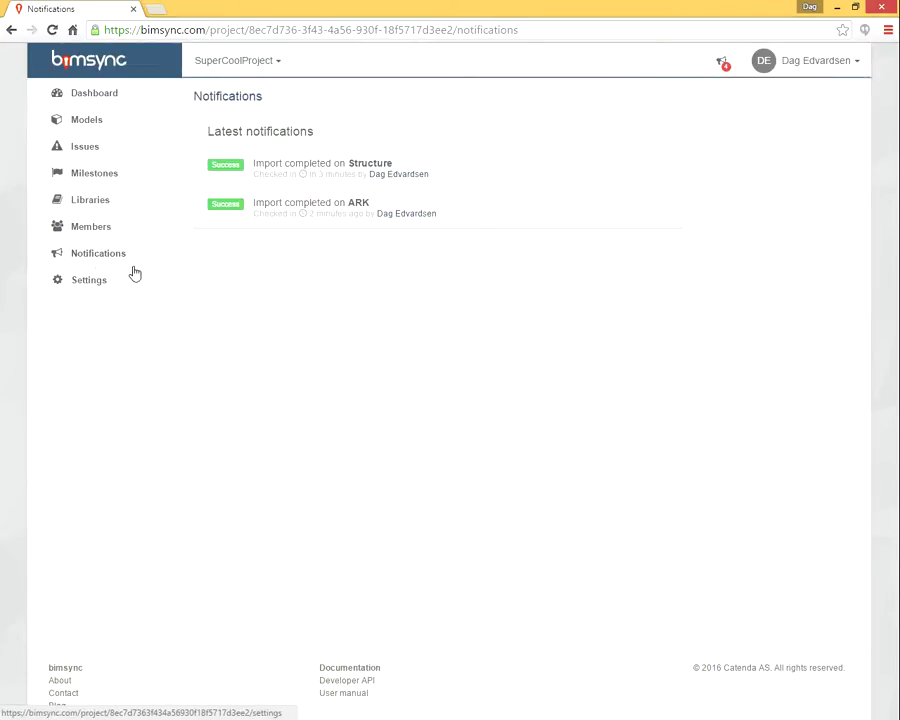
{"action": "left_click", "coordinate": [368, 680]}
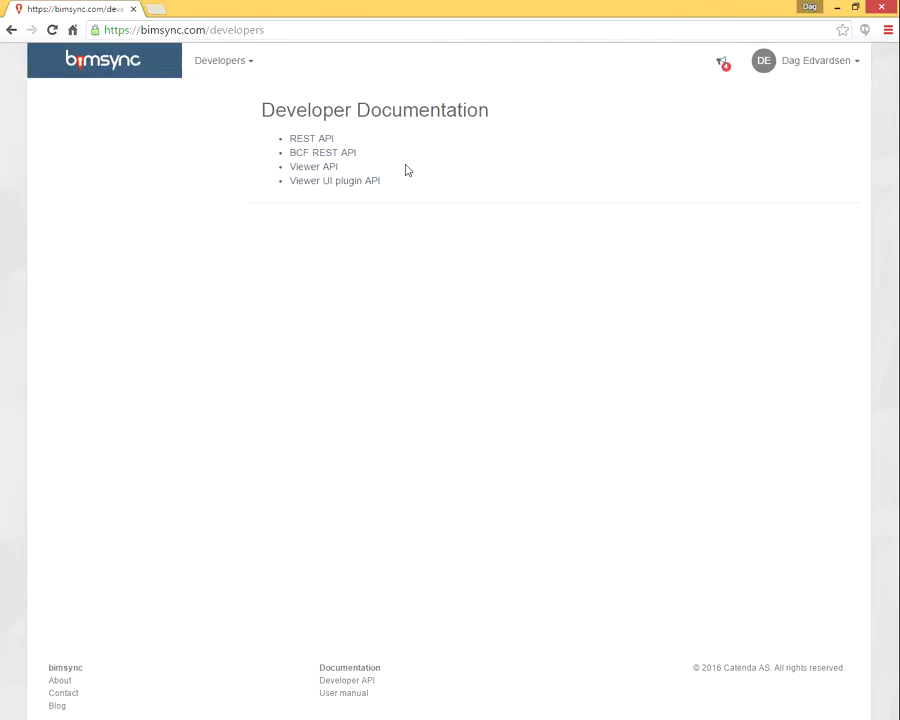